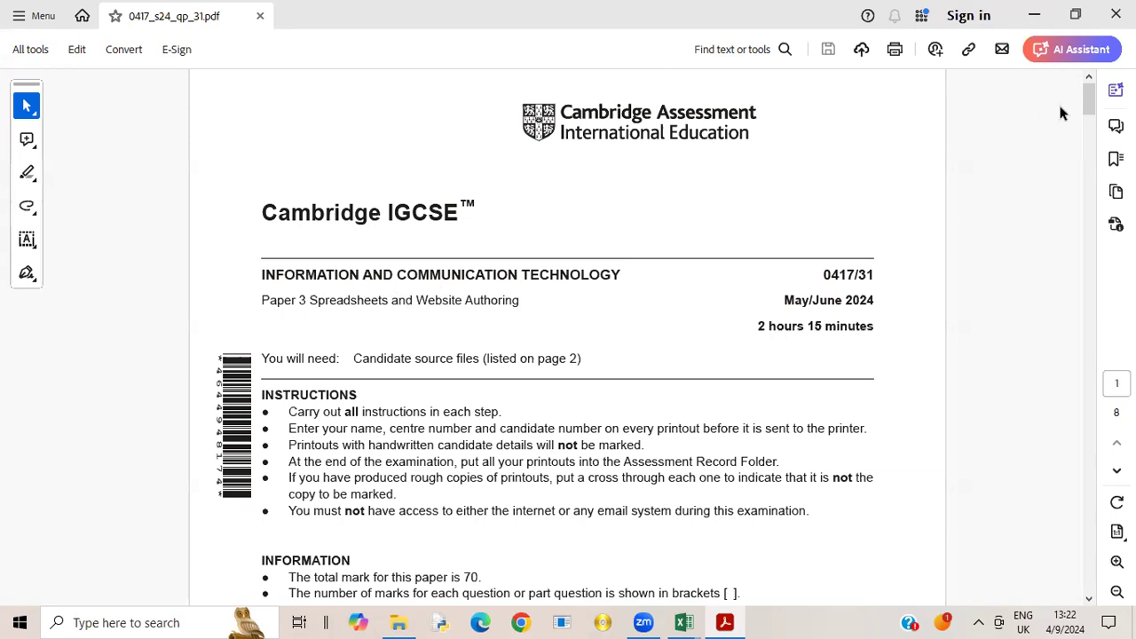
- Read task 2 of the exam paper, noting the formula cell C35, the name lookup and the external file j2431divers.csv
{"action": "left_click_drag", "start_coordinate": [1093, 107], "coordinate": [1106, 215]}
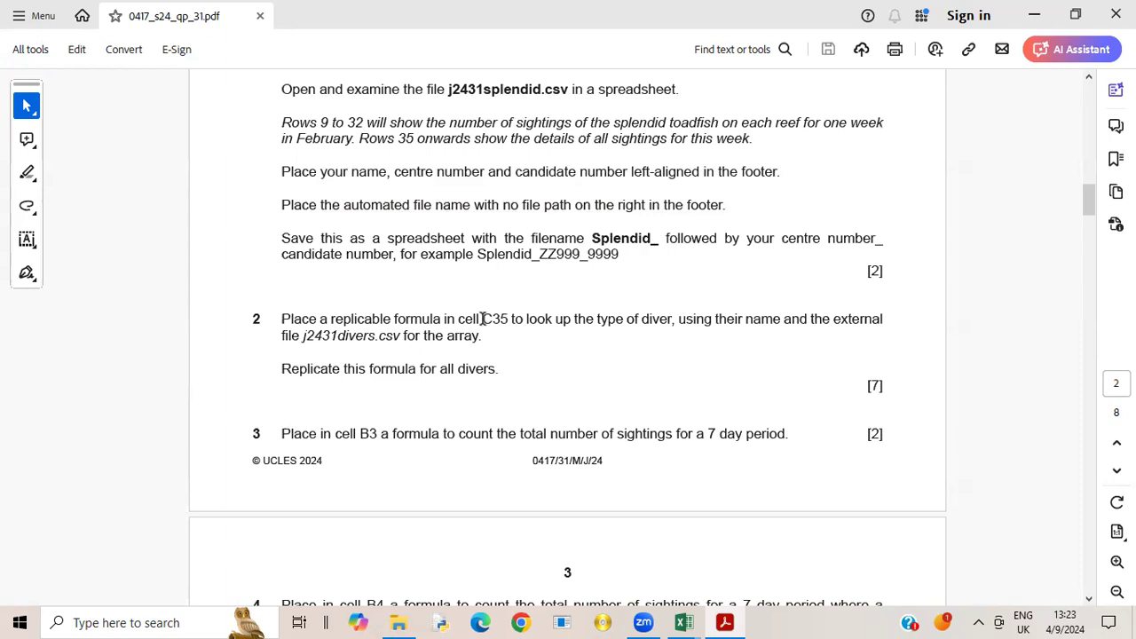
{"action": "left_click_drag", "start_coordinate": [486, 319], "coordinate": [512, 320]}
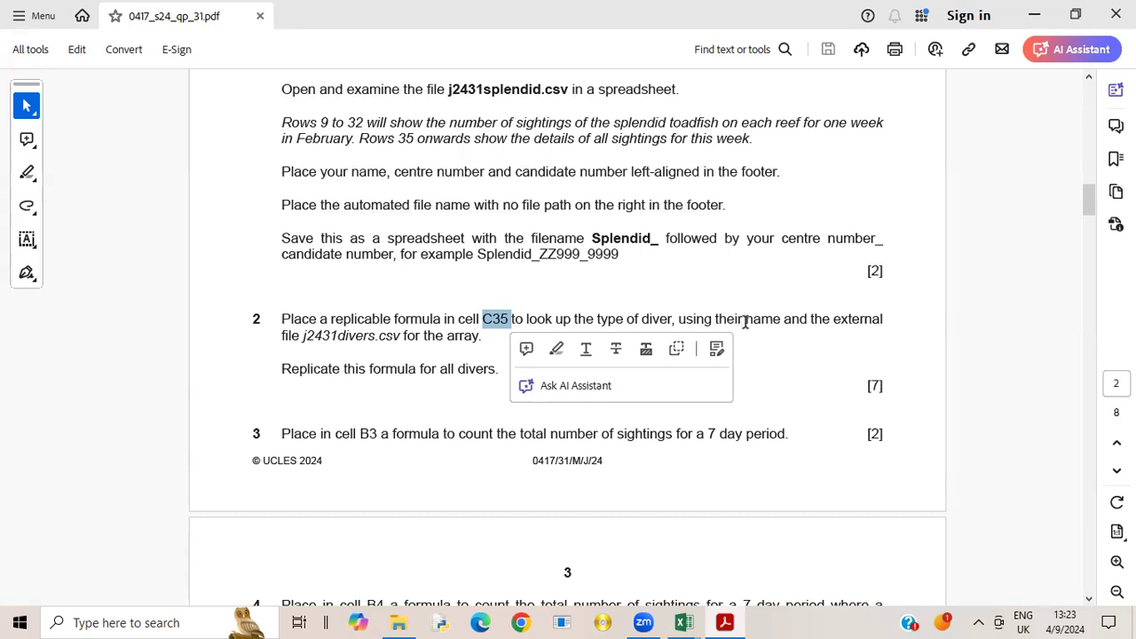
{"action": "left_click_drag", "start_coordinate": [746, 321], "coordinate": [786, 322]}
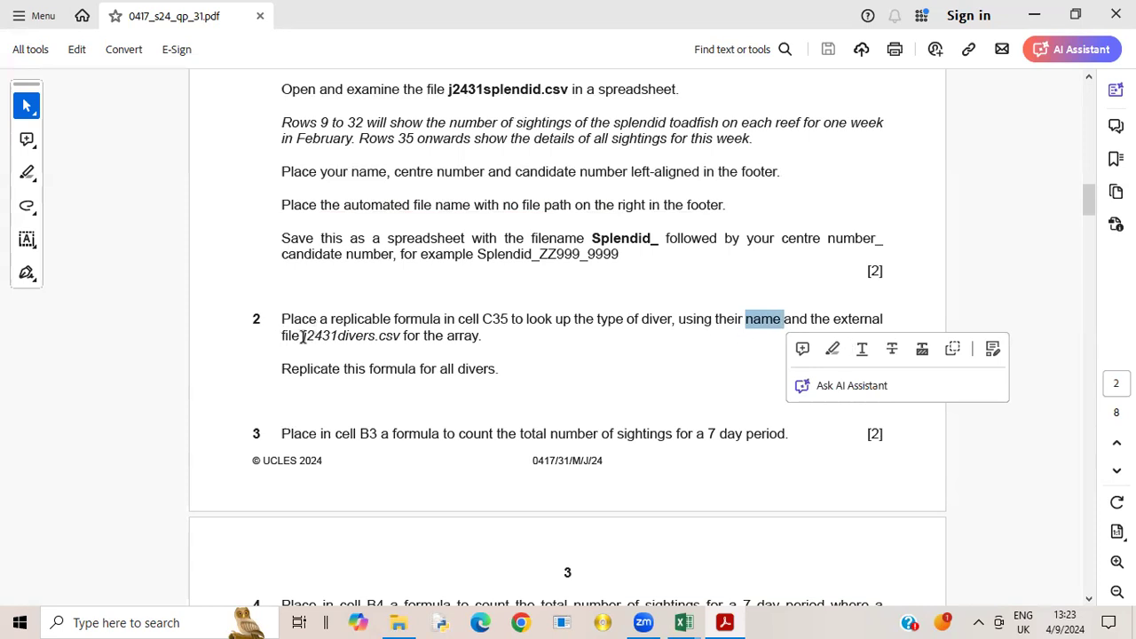
{"action": "double_click", "coordinate": [364, 336]}
{"action": "left_click_drag", "start_coordinate": [379, 335], "coordinate": [410, 344]}
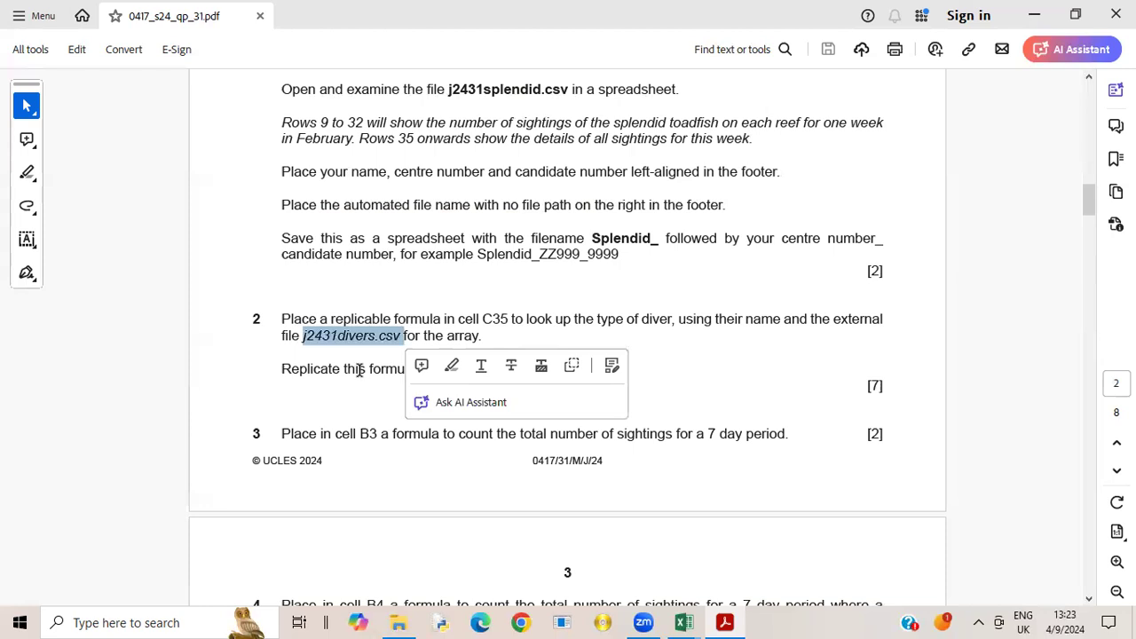
{"action": "left_click", "coordinate": [658, 349]}
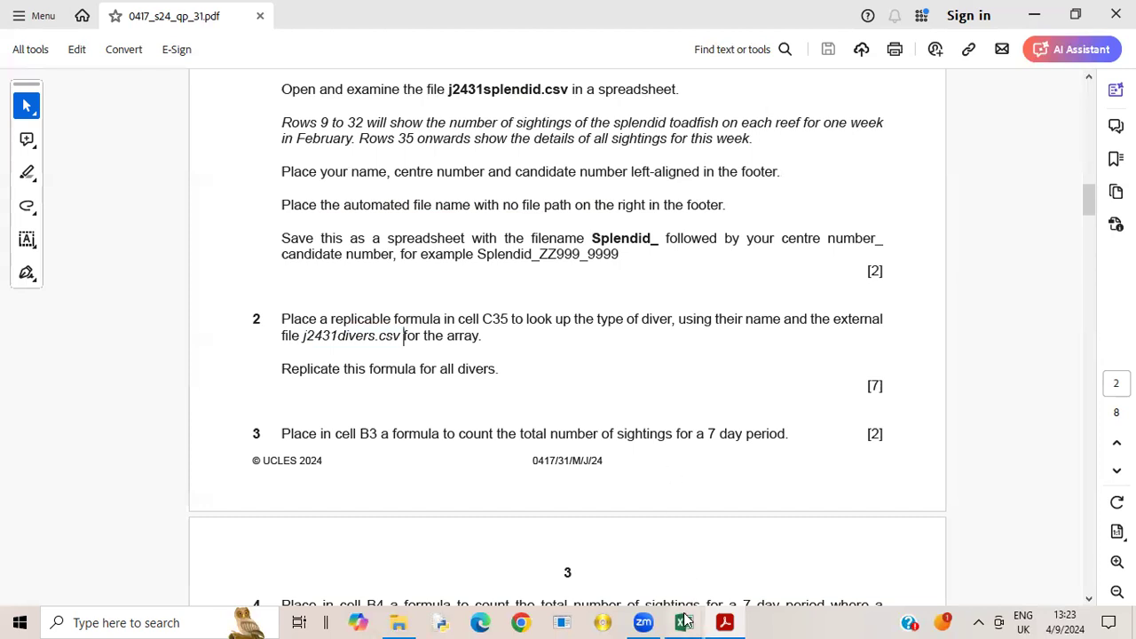
- Switch to the j2431splendid.csv workbook in Excel and autofit all column widths
{"action": "mouse_move", "coordinate": [685, 620]}
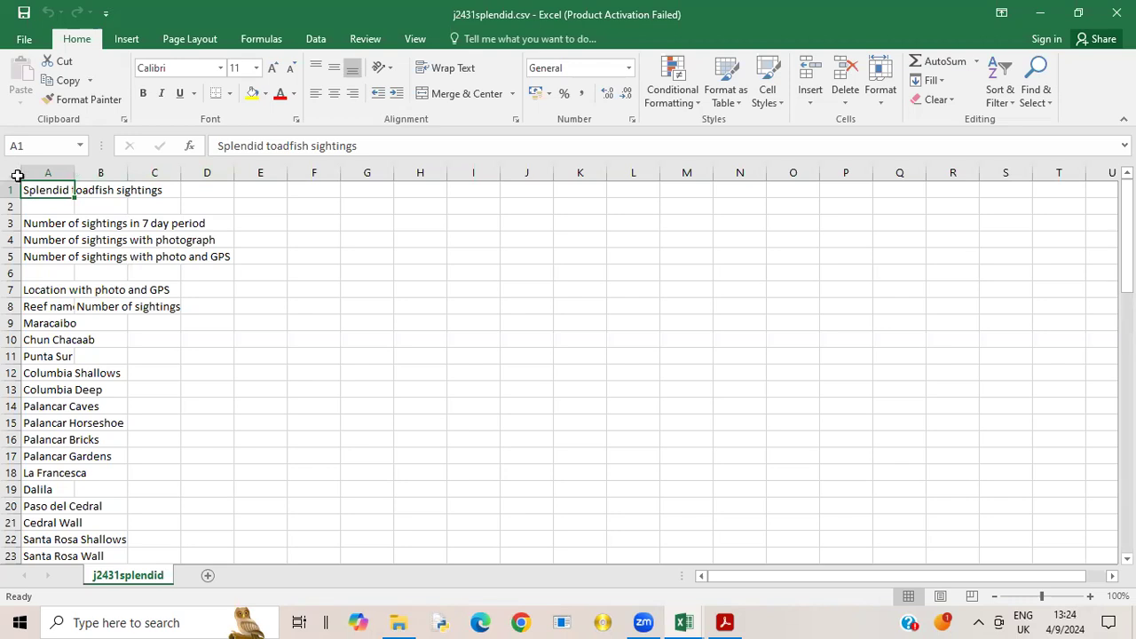
{"action": "left_click", "coordinate": [10, 173]}
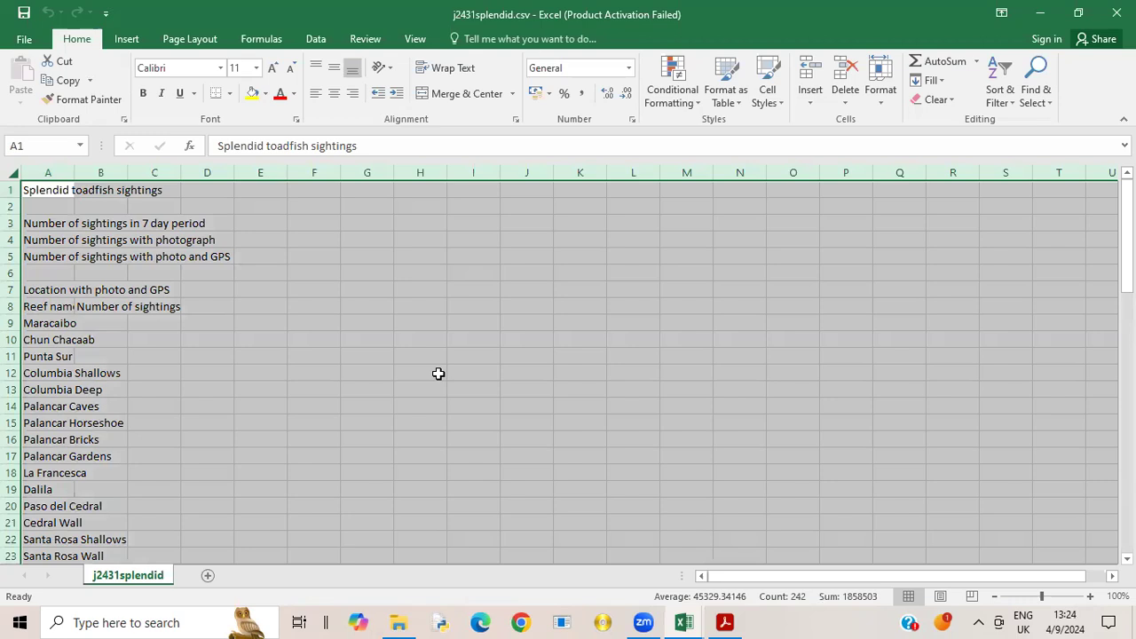
{"action": "double_click", "coordinate": [74, 172]}
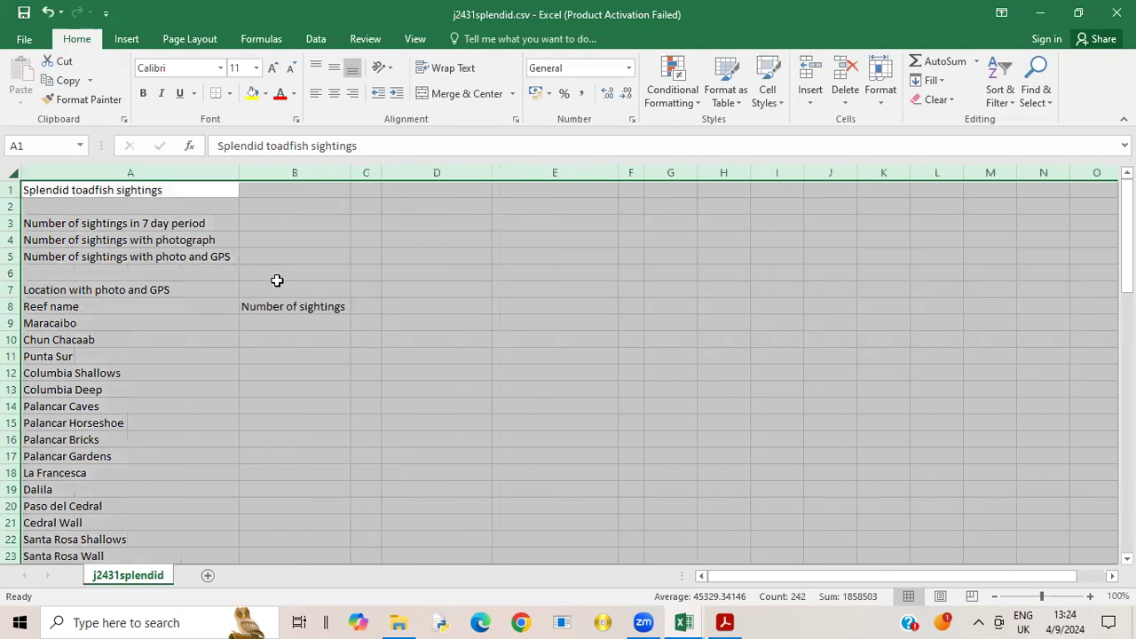
{"action": "left_click", "coordinate": [327, 371]}
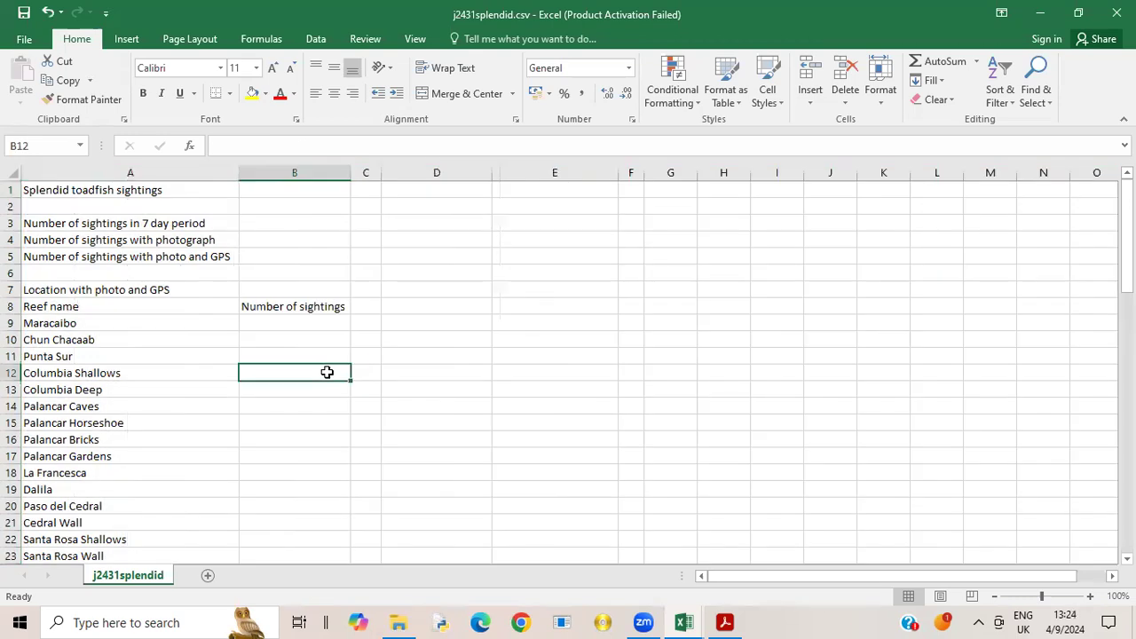
- Select cell C35, the first empty cell under the Type heading in the sightings table
{"action": "left_click", "coordinate": [366, 171]}
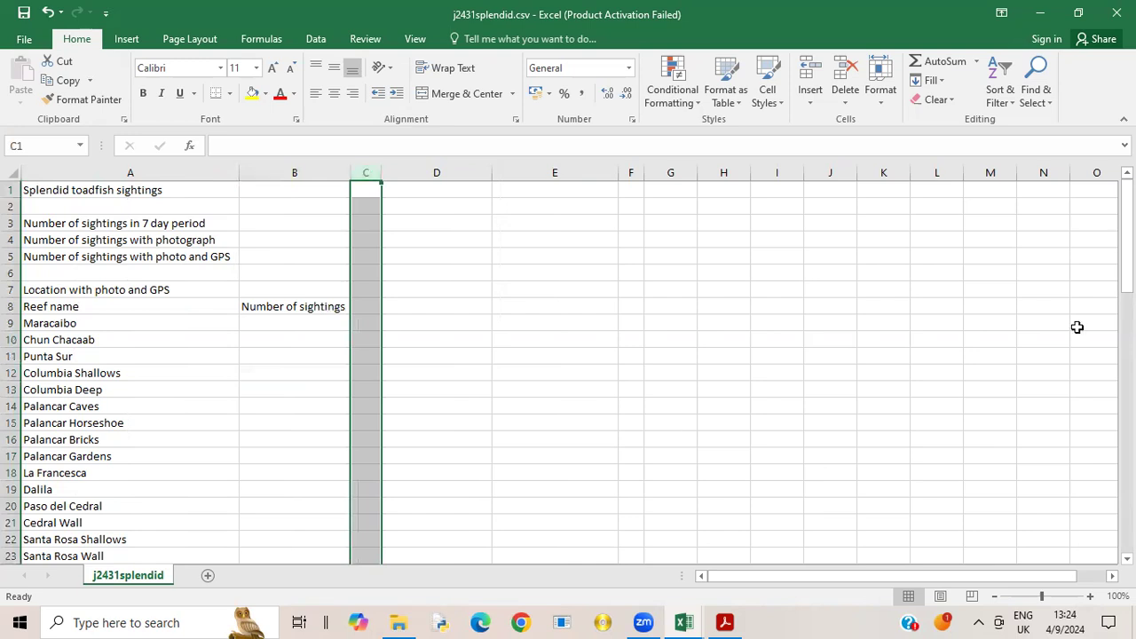
{"action": "left_click_drag", "start_coordinate": [1125, 266], "coordinate": [1125, 346]}
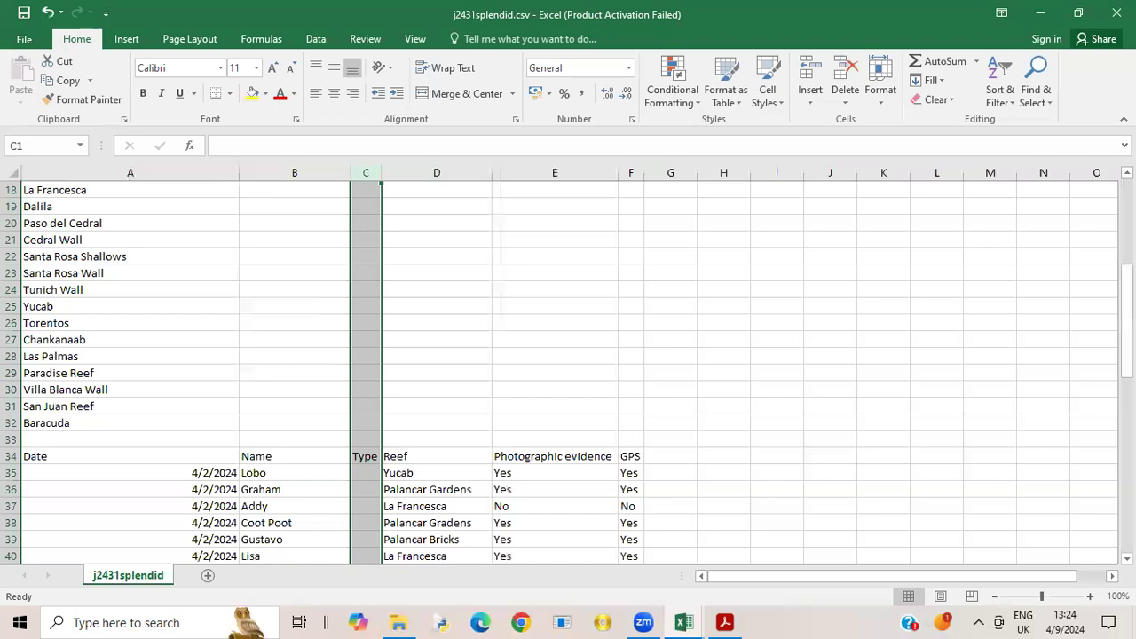
{"action": "left_click", "coordinate": [367, 474]}
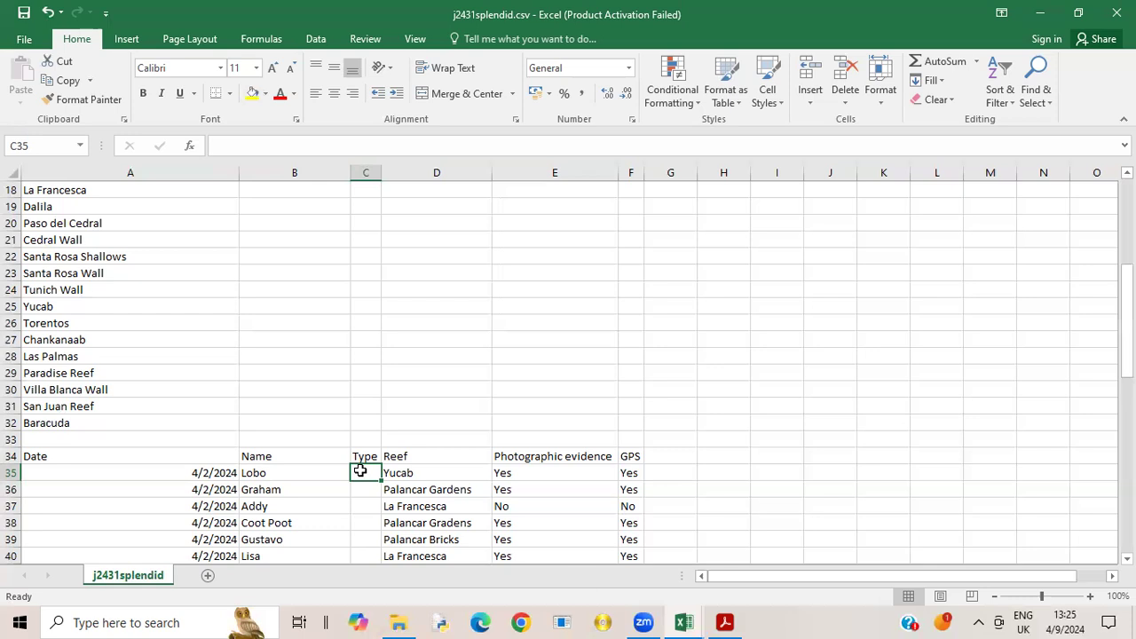
- Switch to the j2431divers.csv workbook and autofit all its column widths
{"action": "mouse_move", "coordinate": [692, 618]}
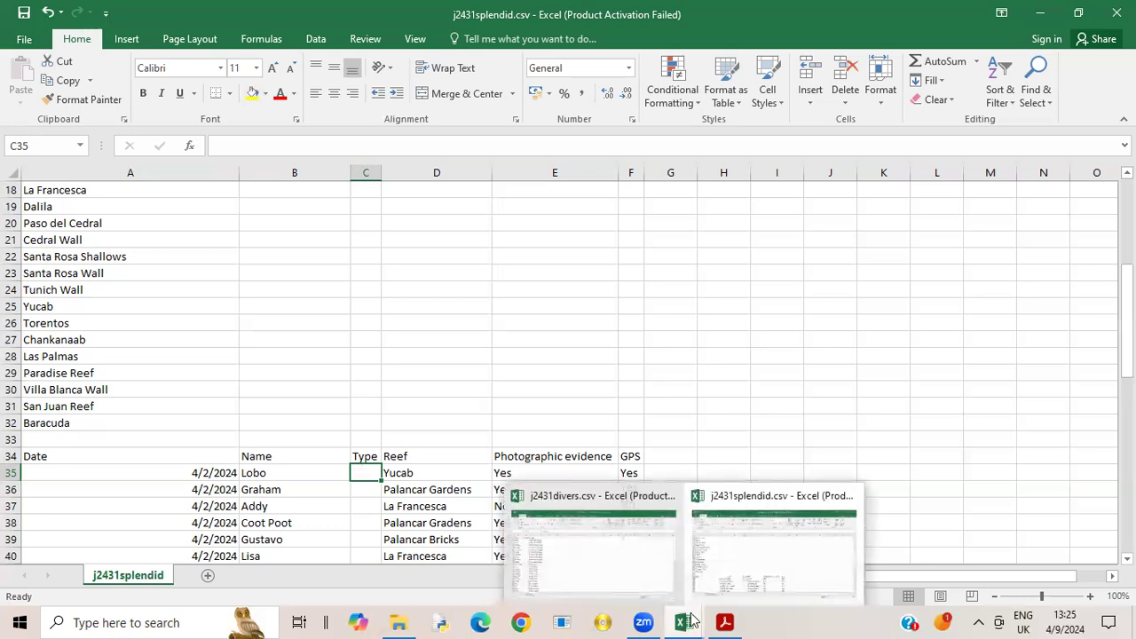
{"action": "left_click", "coordinate": [602, 584]}
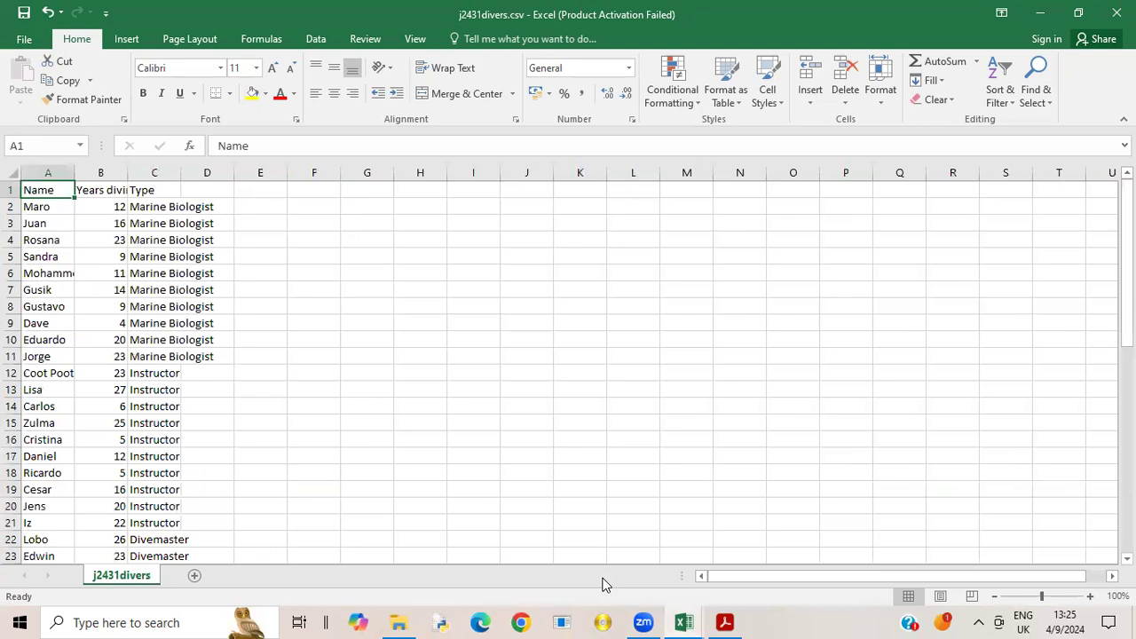
{"action": "left_click", "coordinate": [12, 172]}
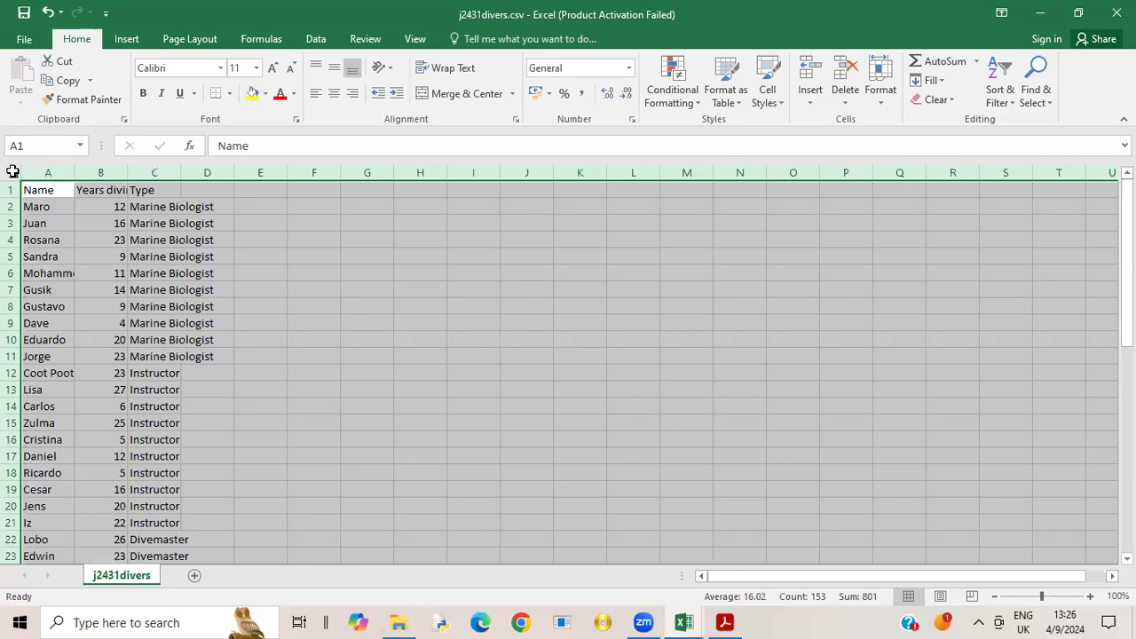
{"action": "double_click", "coordinate": [76, 172]}
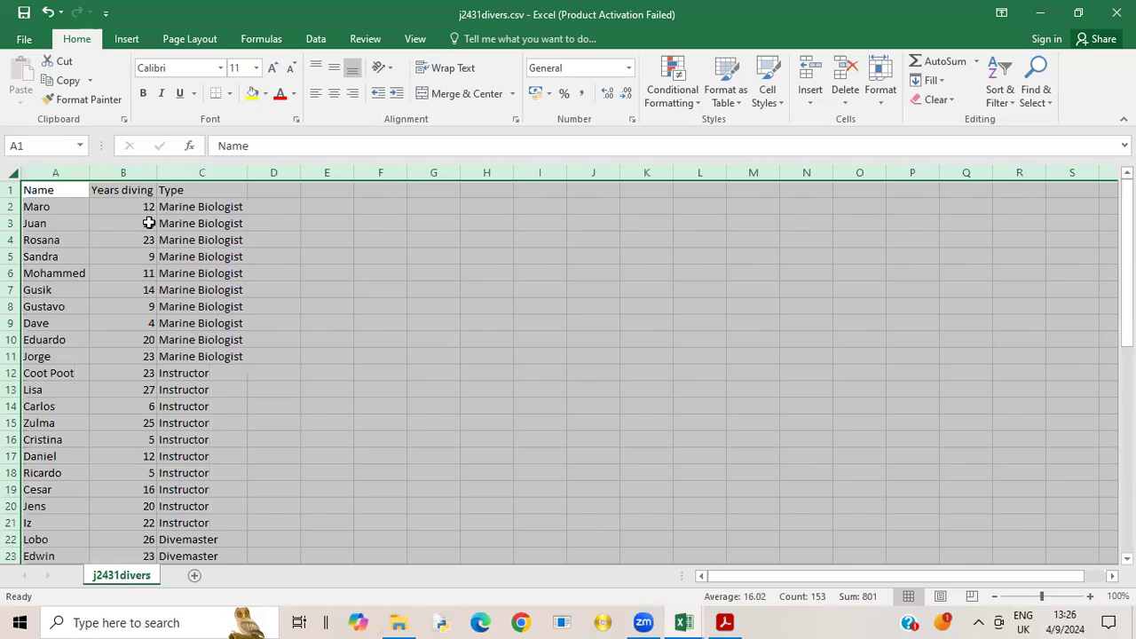
{"action": "left_click", "coordinate": [143, 308]}
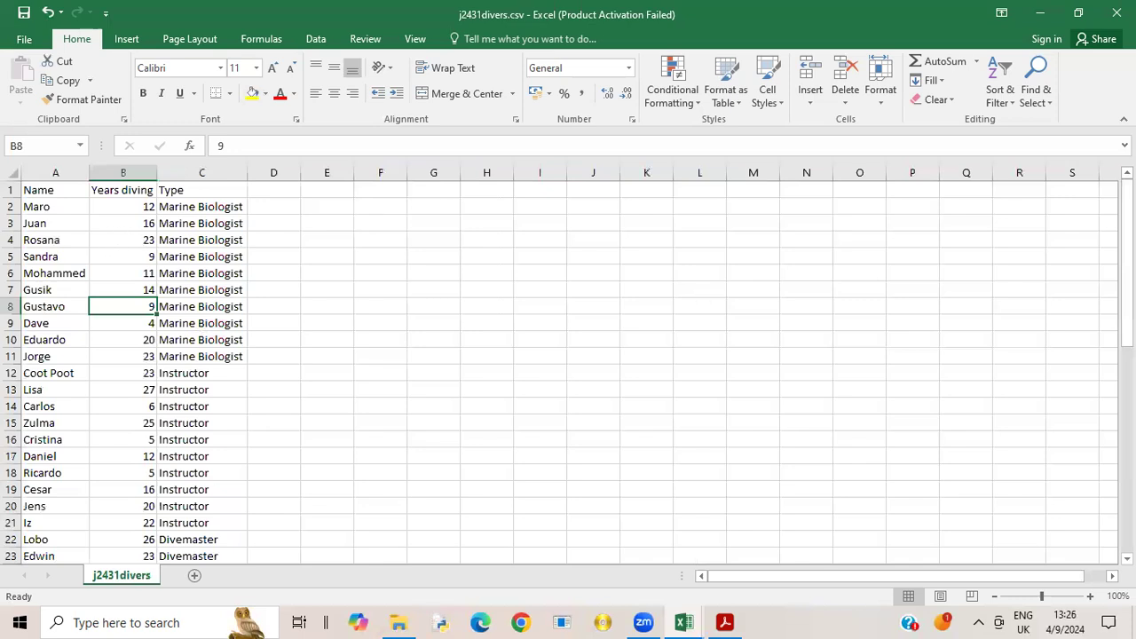
- Examine the divers table down to its last row, including the order of the Name, Years diving and Type columns
{"action": "scroll", "coordinate": [568, 372], "scroll_direction": "down", "scroll_amount": 4}
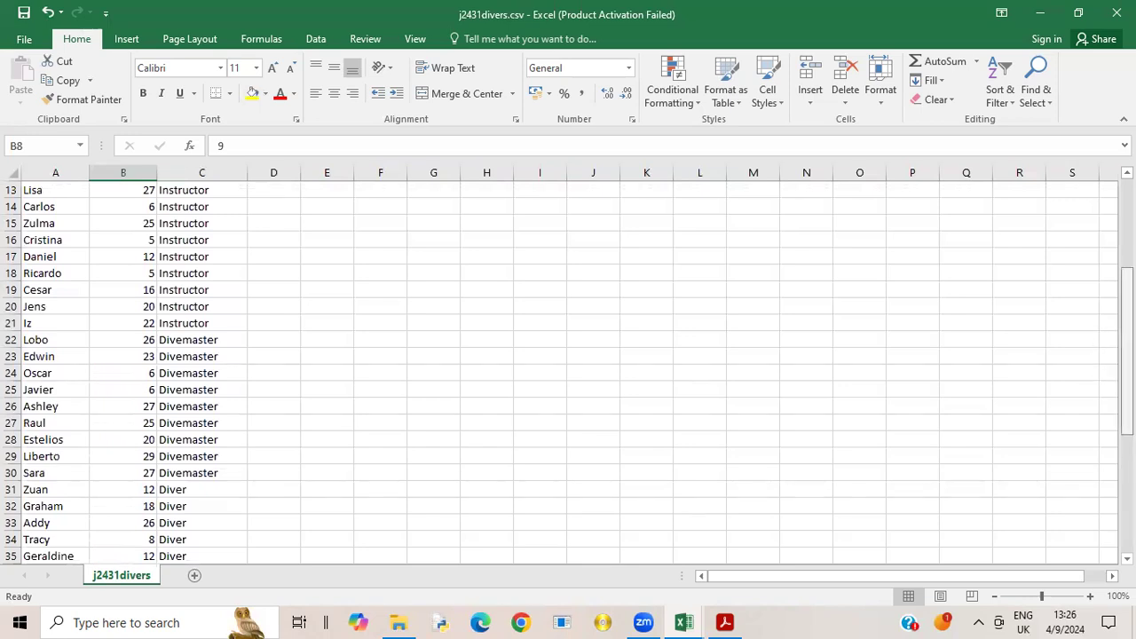
{"action": "scroll", "coordinate": [568, 372], "scroll_direction": "down", "scroll_amount": 5}
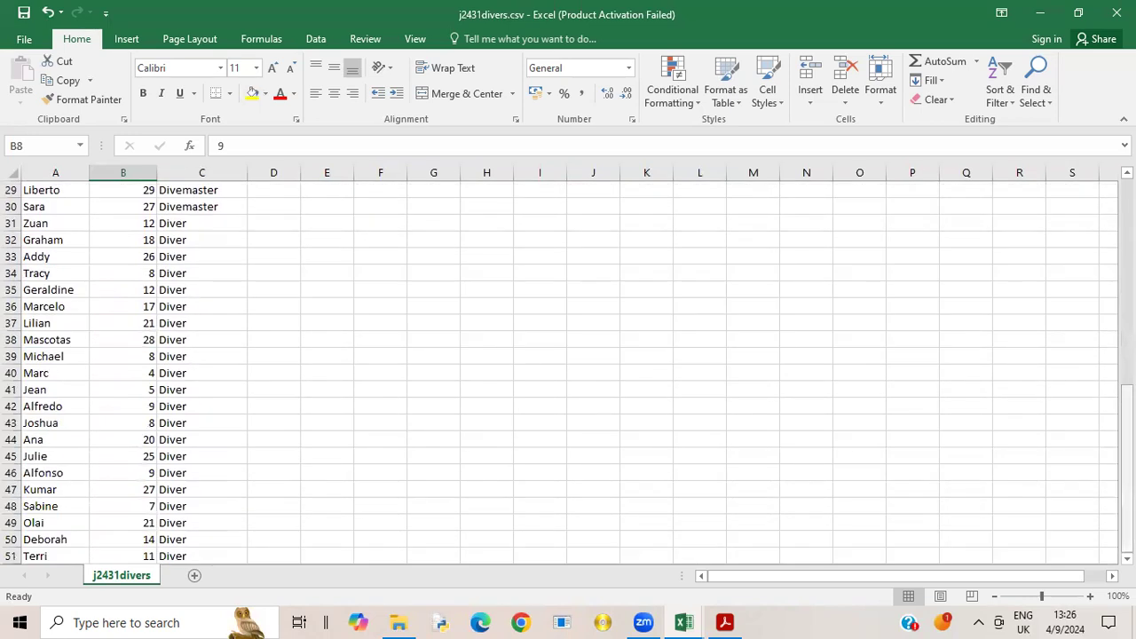
{"action": "left_click_drag", "start_coordinate": [1127, 446], "coordinate": [1100, 238]}
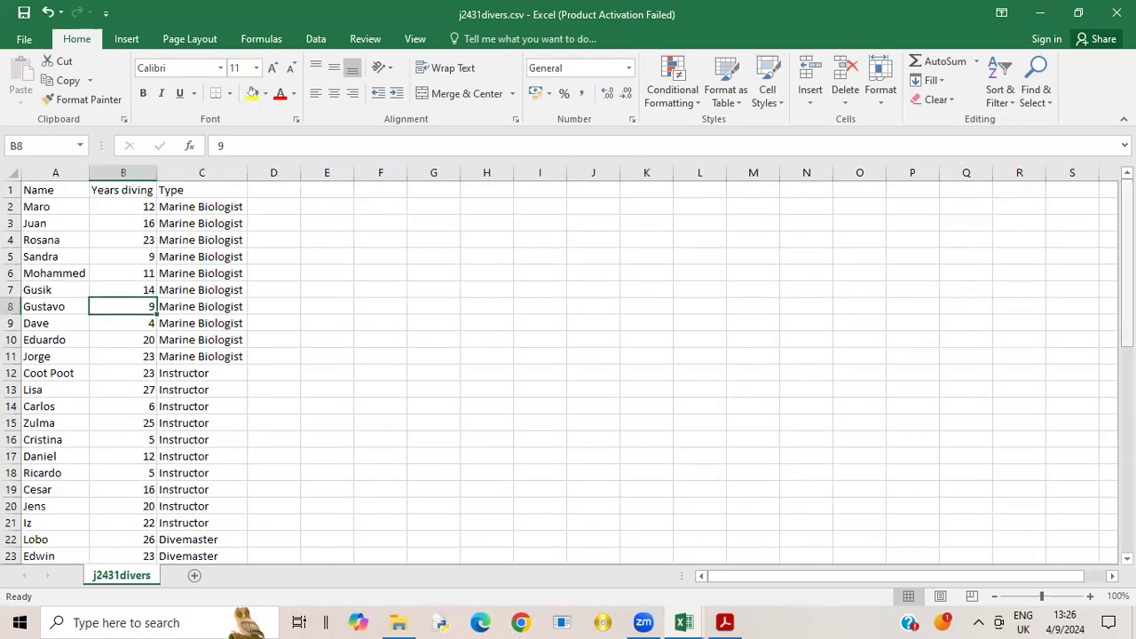
{"action": "scroll", "coordinate": [568, 373], "scroll_direction": "down", "scroll_amount": 8}
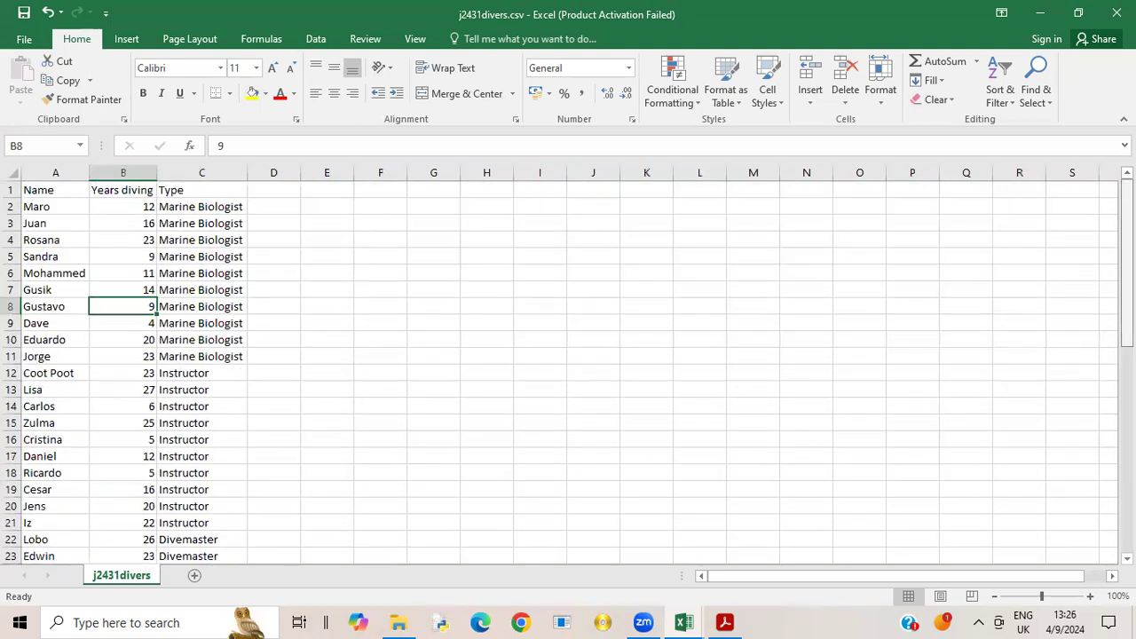
{"action": "scroll", "coordinate": [568, 372], "scroll_direction": "down", "scroll_amount": 8}
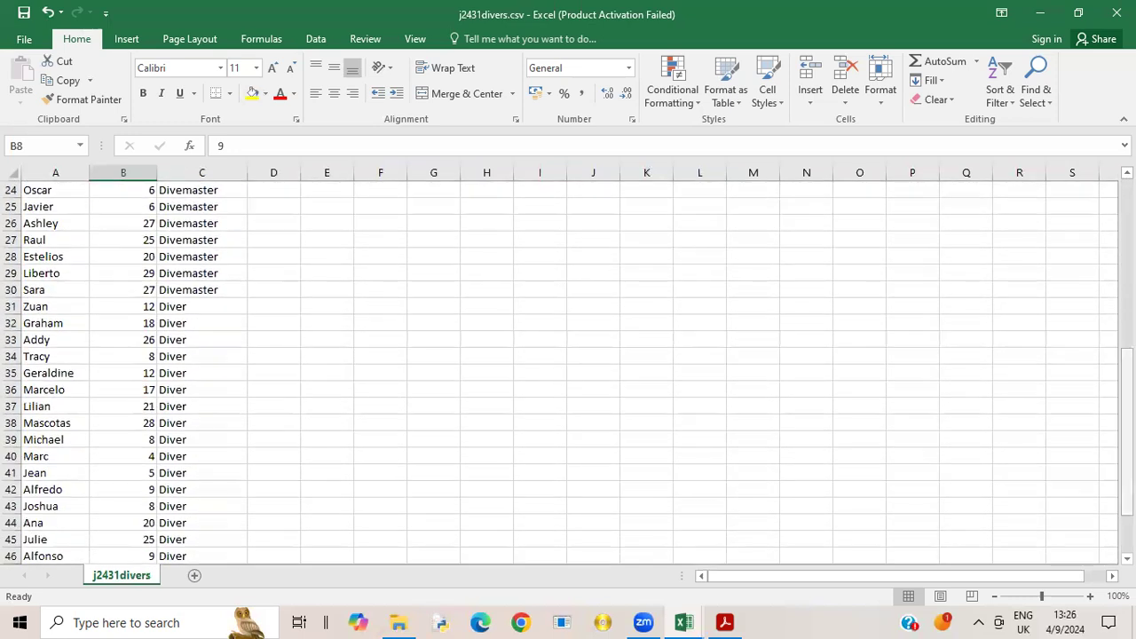
{"action": "scroll", "coordinate": [568, 373], "scroll_direction": "down", "scroll_amount": 2}
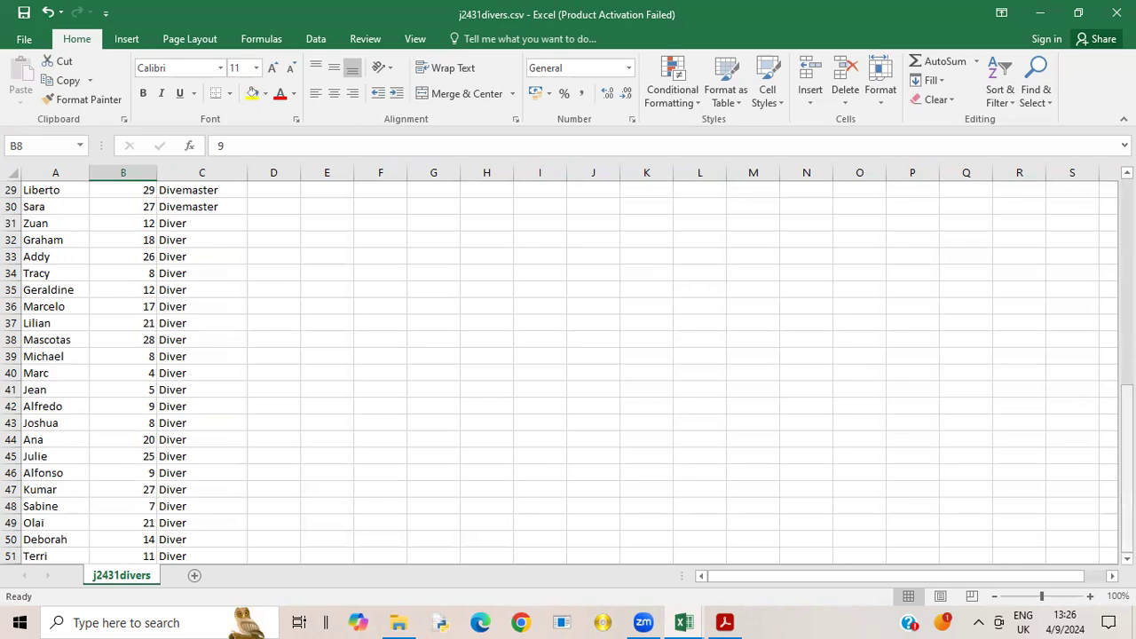
{"action": "scroll", "coordinate": [568, 372], "scroll_direction": "up", "scroll_amount": 10}
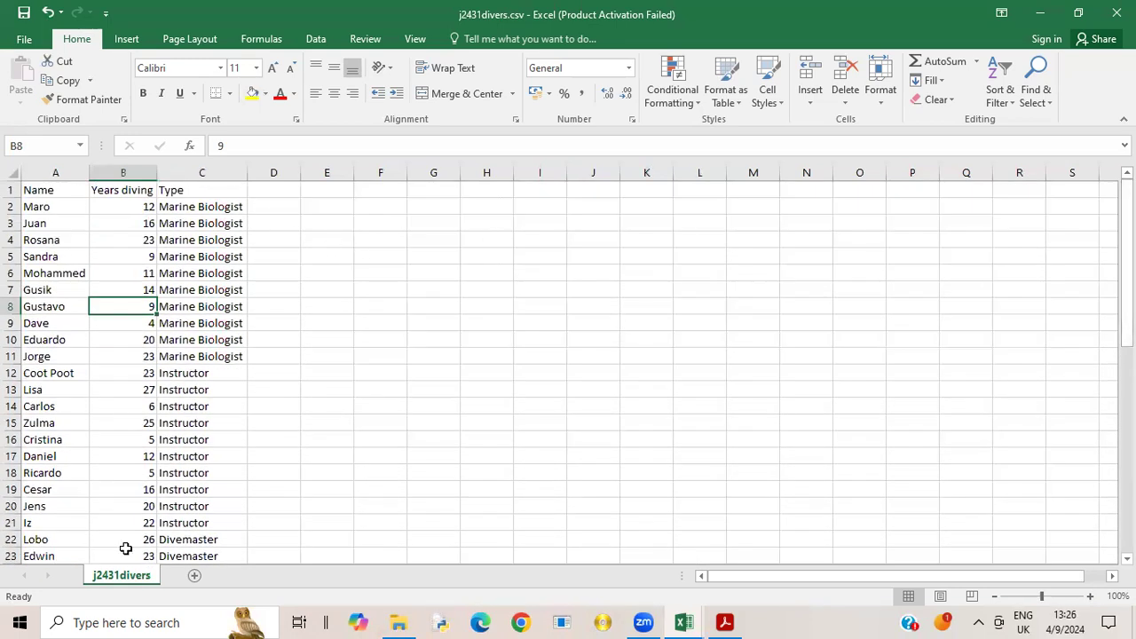
{"action": "left_click", "coordinate": [153, 256]}
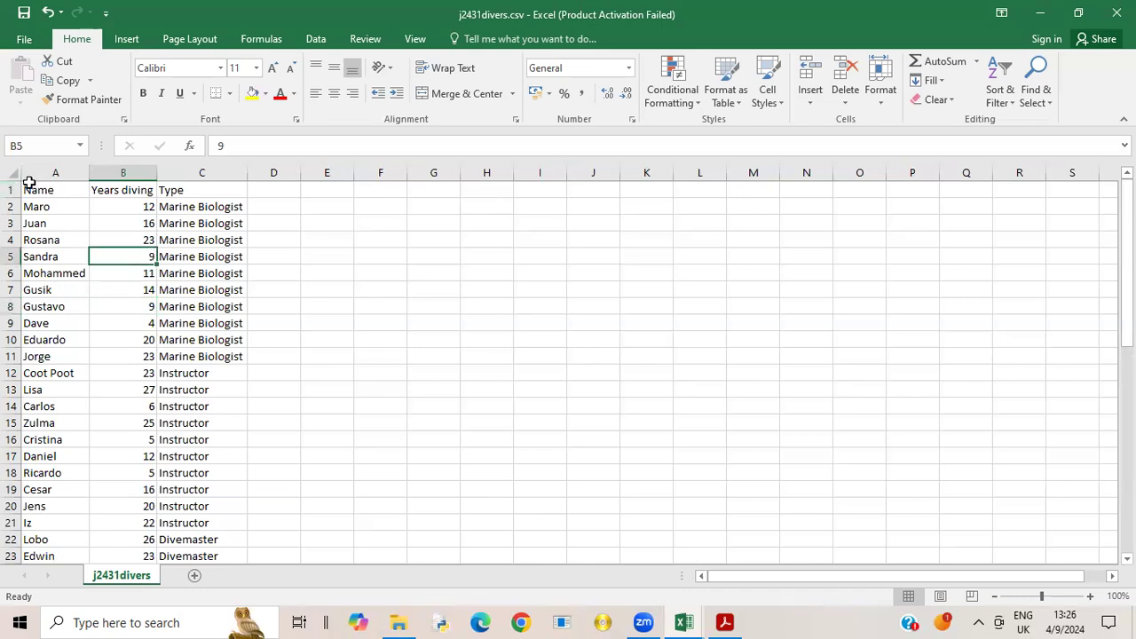
{"action": "left_click_drag", "start_coordinate": [28, 188], "coordinate": [241, 481]}
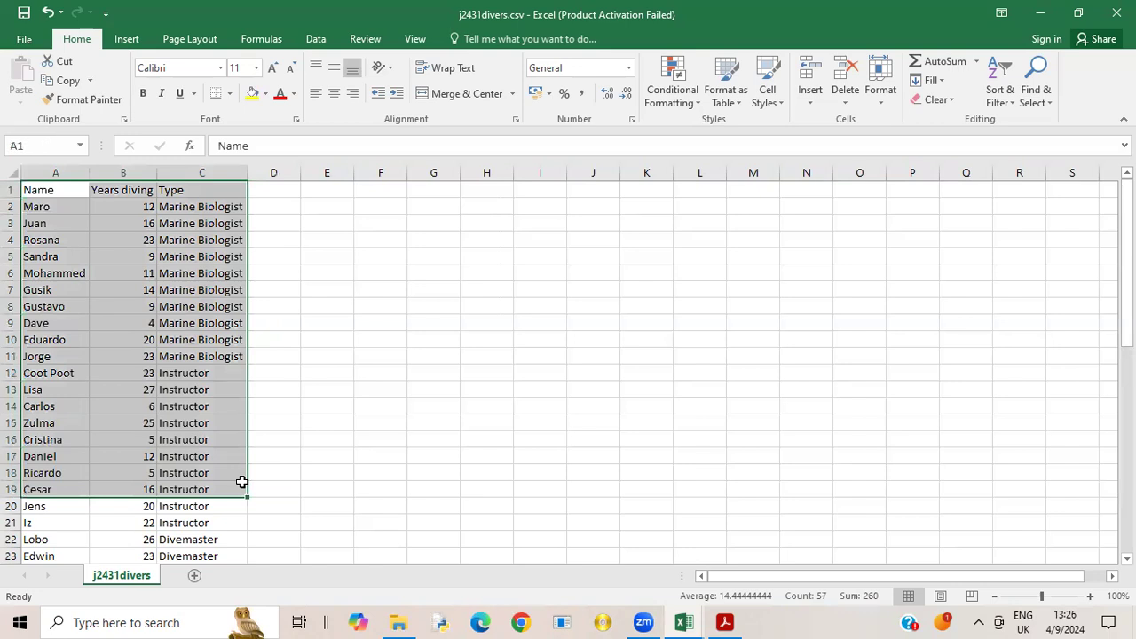
{"action": "left_click", "coordinate": [197, 425]}
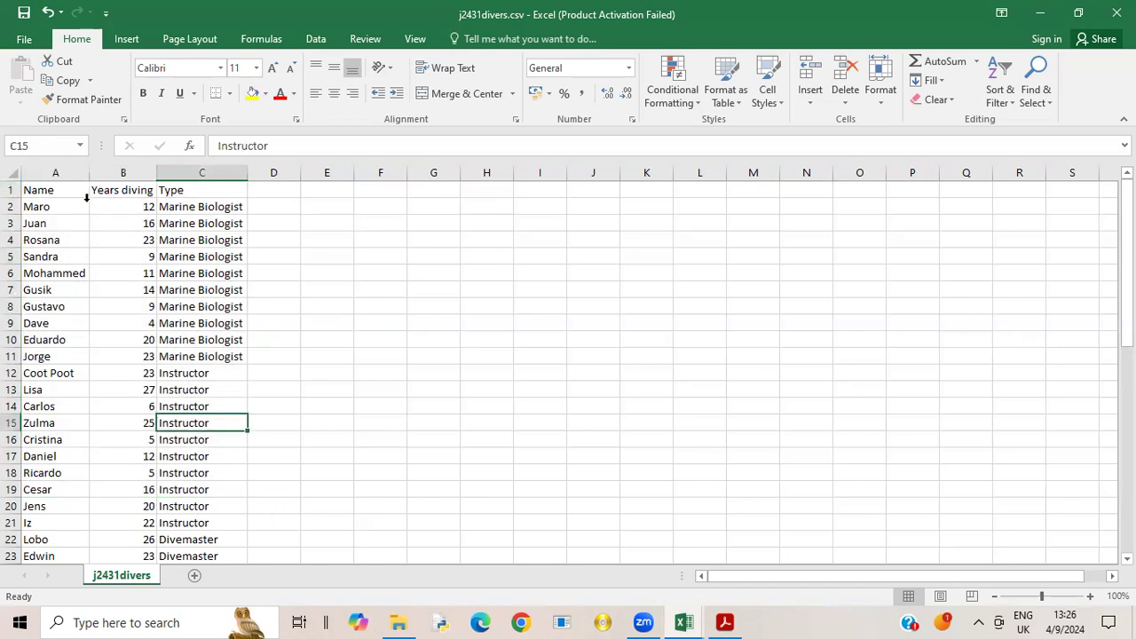
{"action": "left_click", "coordinate": [49, 192]}
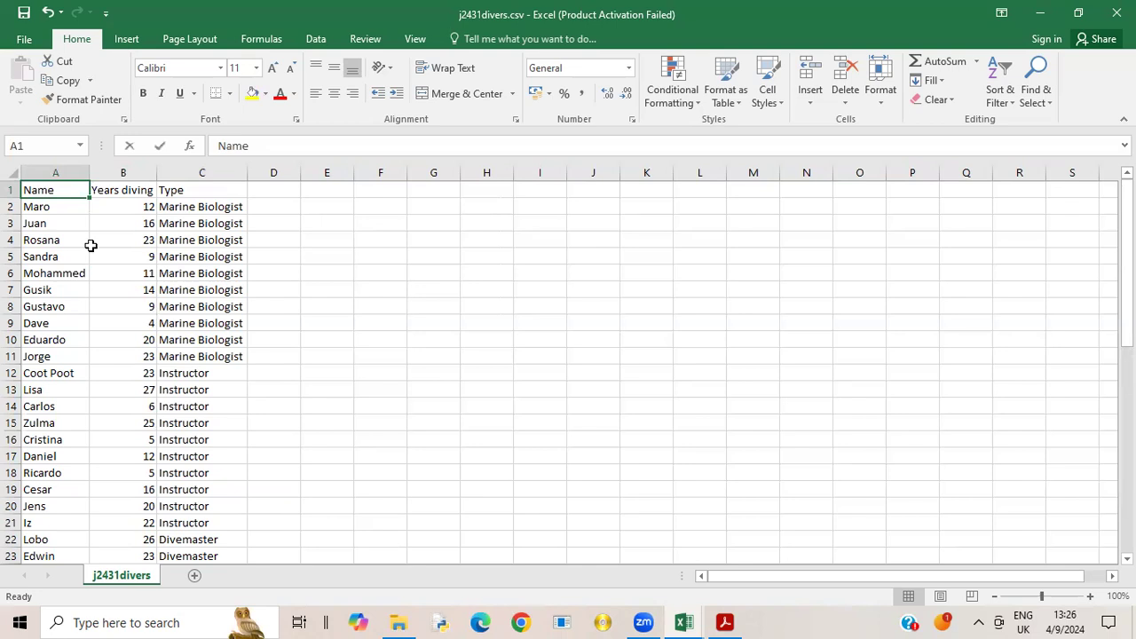
{"action": "key", "text": "F2"}
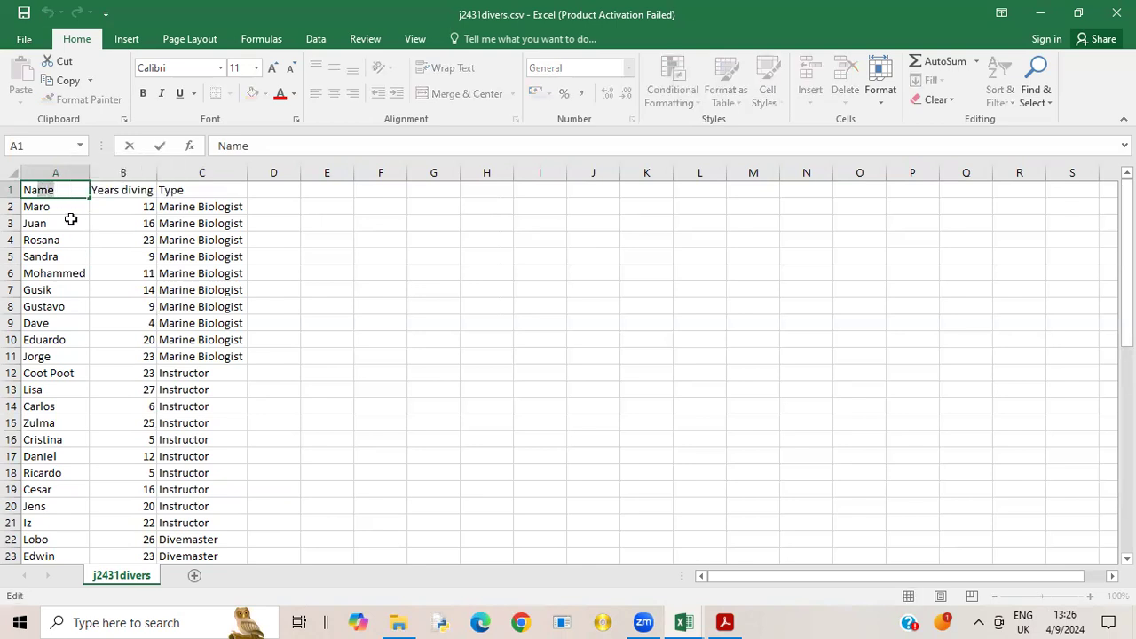
{"action": "left_click", "coordinate": [49, 218]}
{"action": "left_click", "coordinate": [33, 187]}
{"action": "double_click", "coordinate": [38, 190]}
{"action": "left_click", "coordinate": [287, 237]}
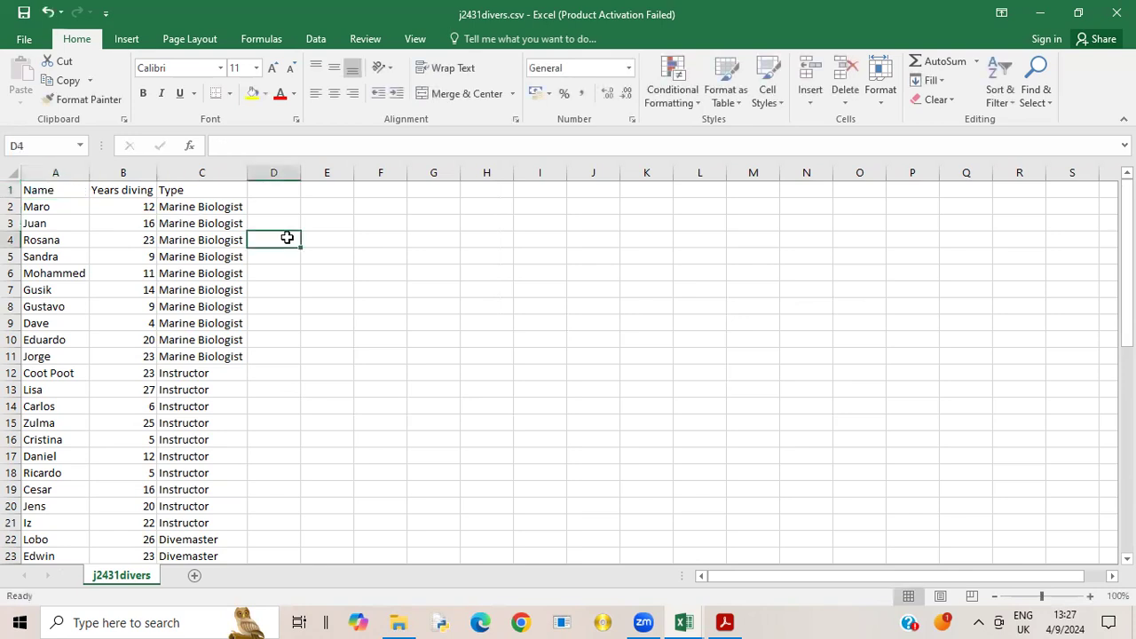
- Switch back to the j2431splendid.csv workbook and start a VLOOKUP formula in C35 with B35 as the lookup value
{"action": "left_click", "coordinate": [688, 620]}
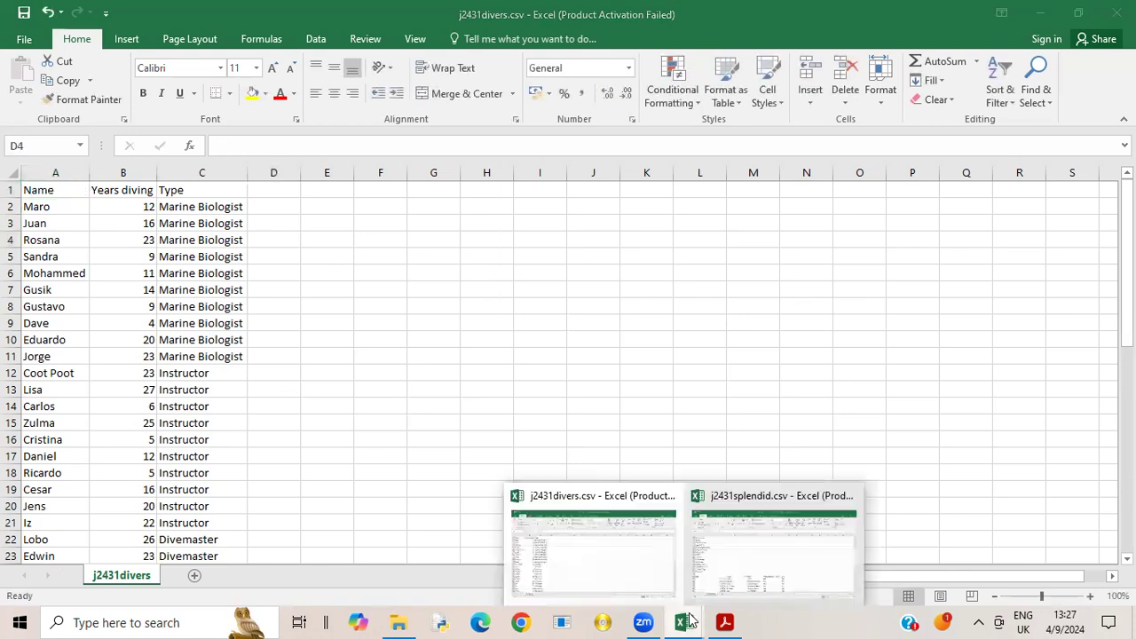
{"action": "left_click", "coordinate": [781, 557]}
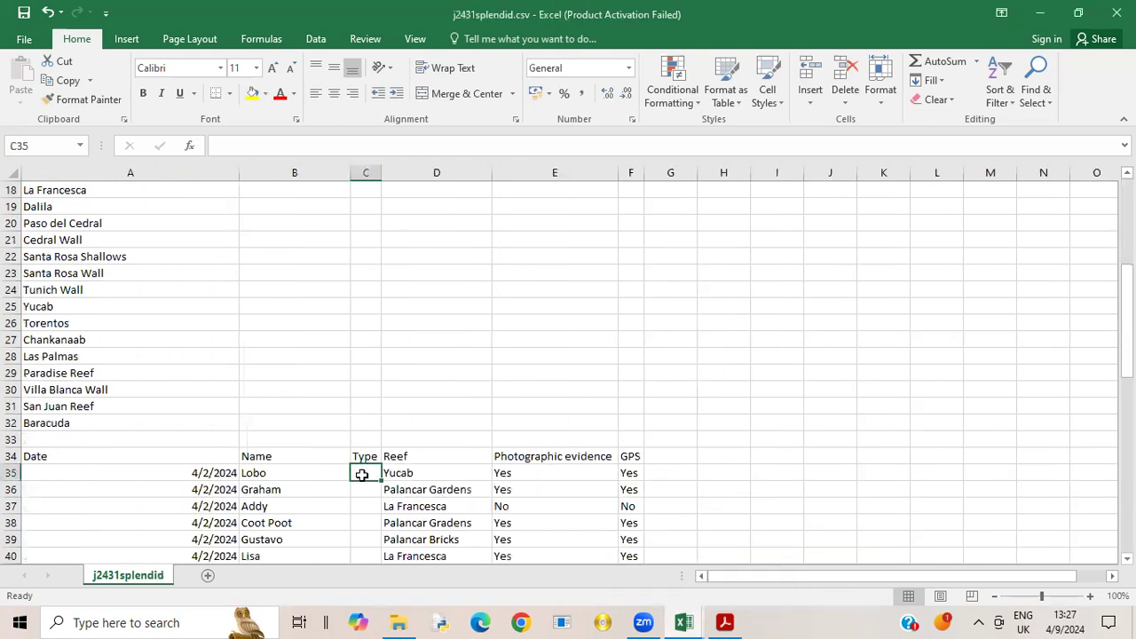
{"action": "type", "text": "=v"}
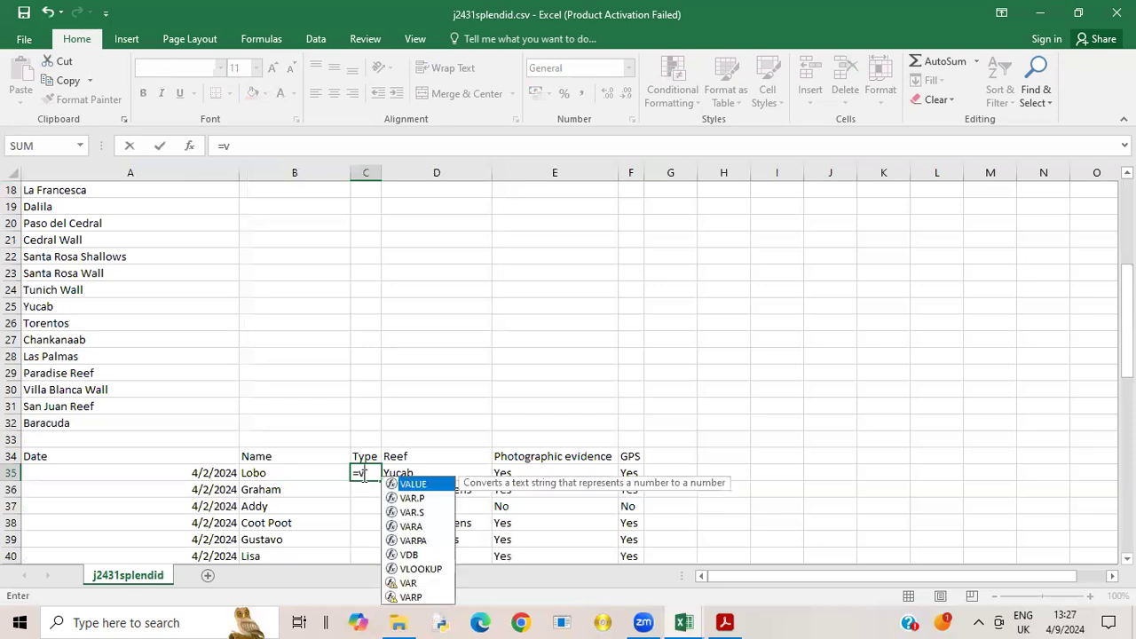
{"action": "double_click", "coordinate": [399, 569]}
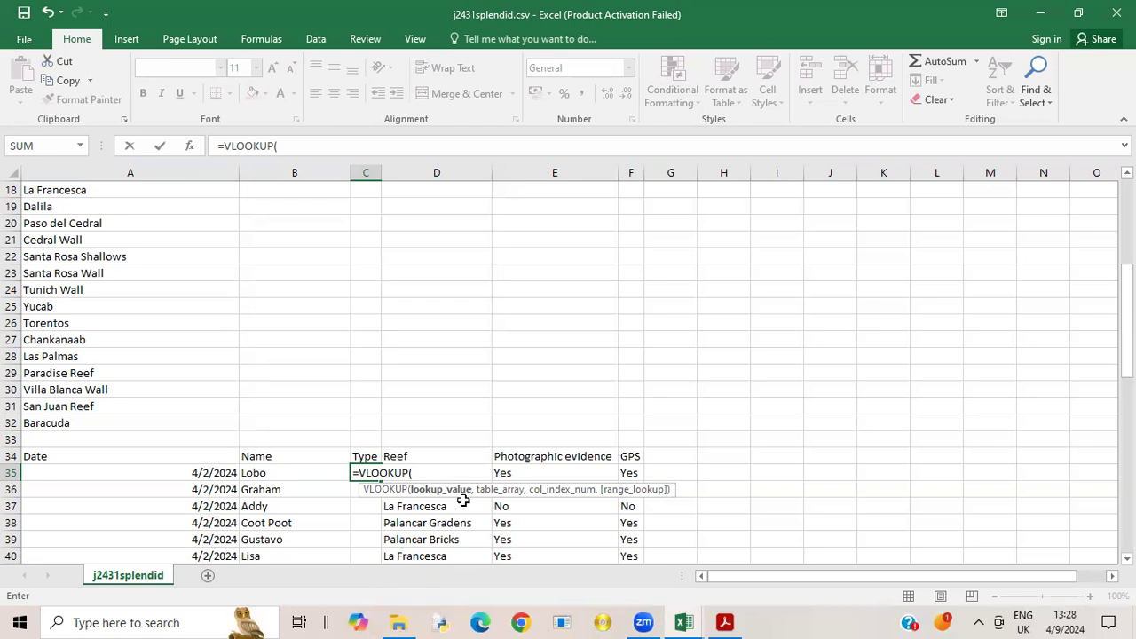
{"action": "left_click", "coordinate": [265, 475]}
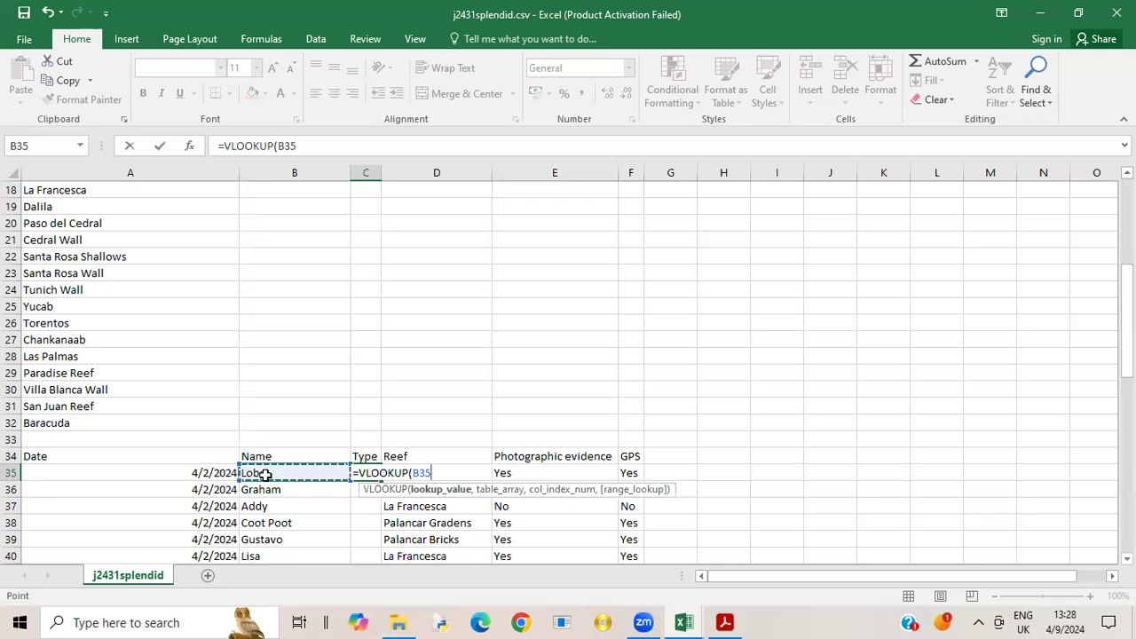
{"action": "type", "text": ","}
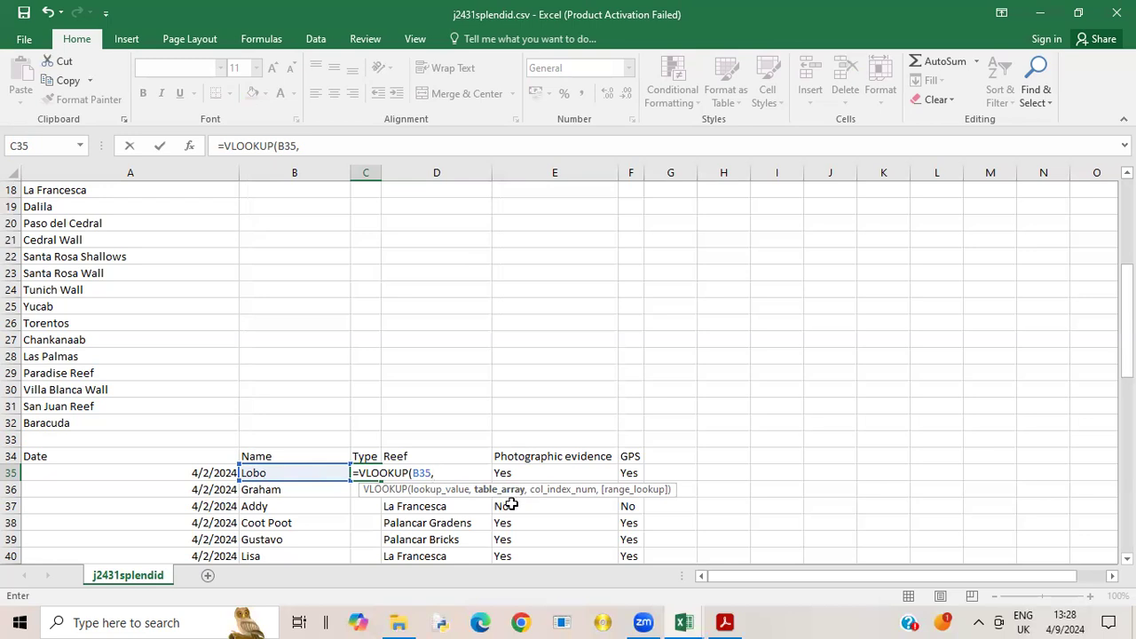
- Set the VLOOKUP table array to the absolute range $A$1:$C$51 in the j2431divers.csv workbook
{"action": "left_click", "coordinate": [683, 622]}
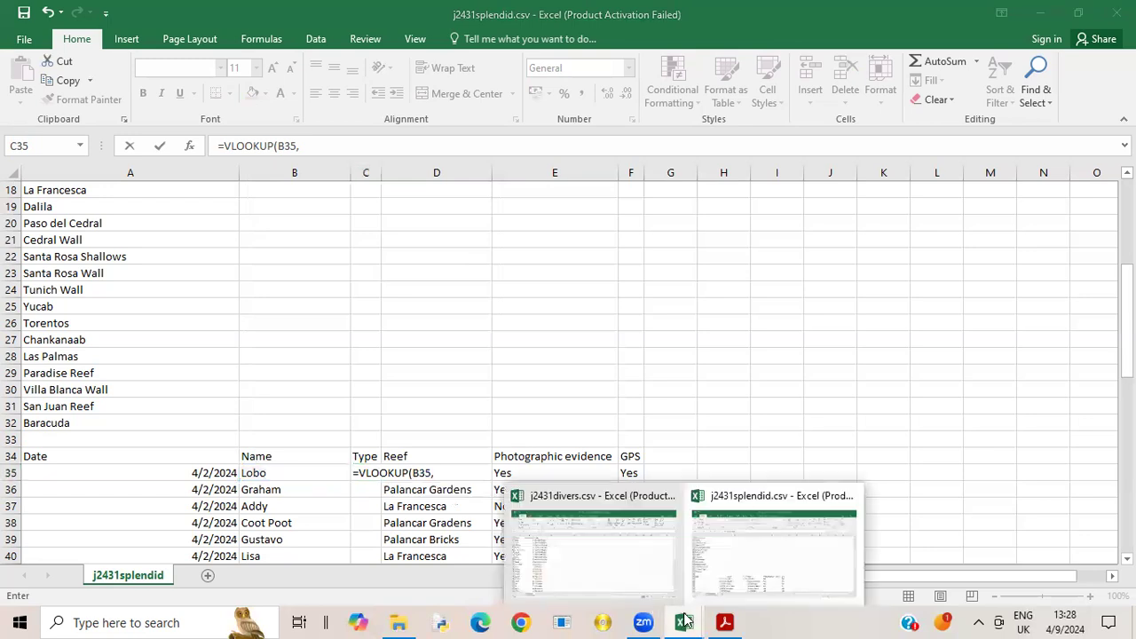
{"action": "left_click", "coordinate": [585, 551]}
{"action": "left_click_drag", "start_coordinate": [35, 190], "coordinate": [210, 510]}
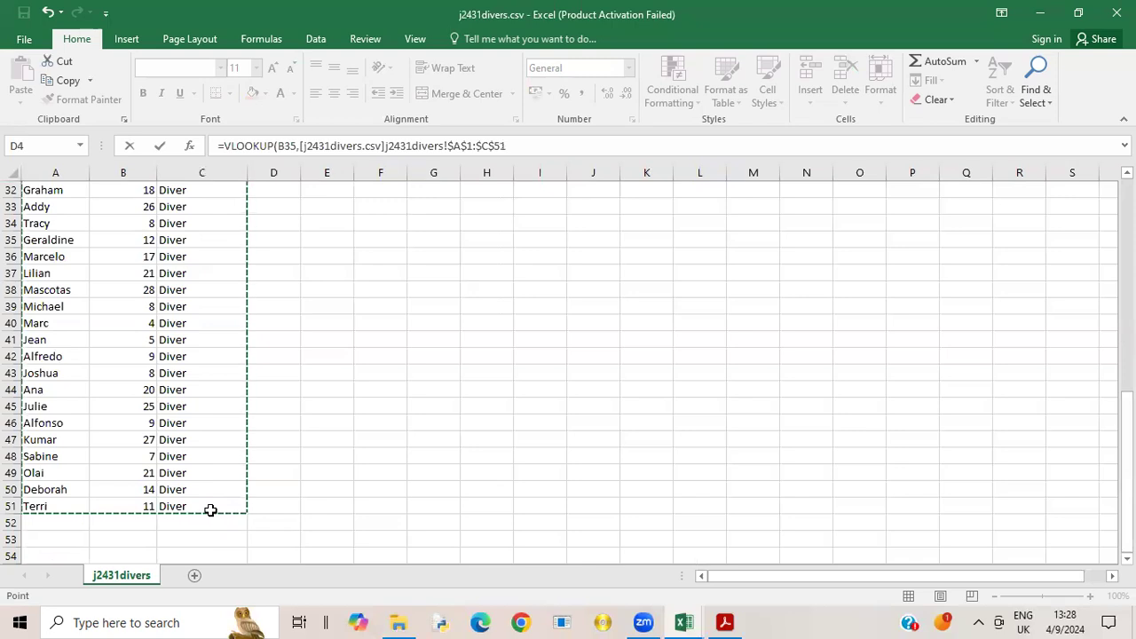
{"action": "scroll", "coordinate": [1102, 336], "scroll_direction": "up", "scroll_amount": 1}
{"action": "scroll", "coordinate": [1100, 329], "scroll_direction": "up", "scroll_amount": 7}
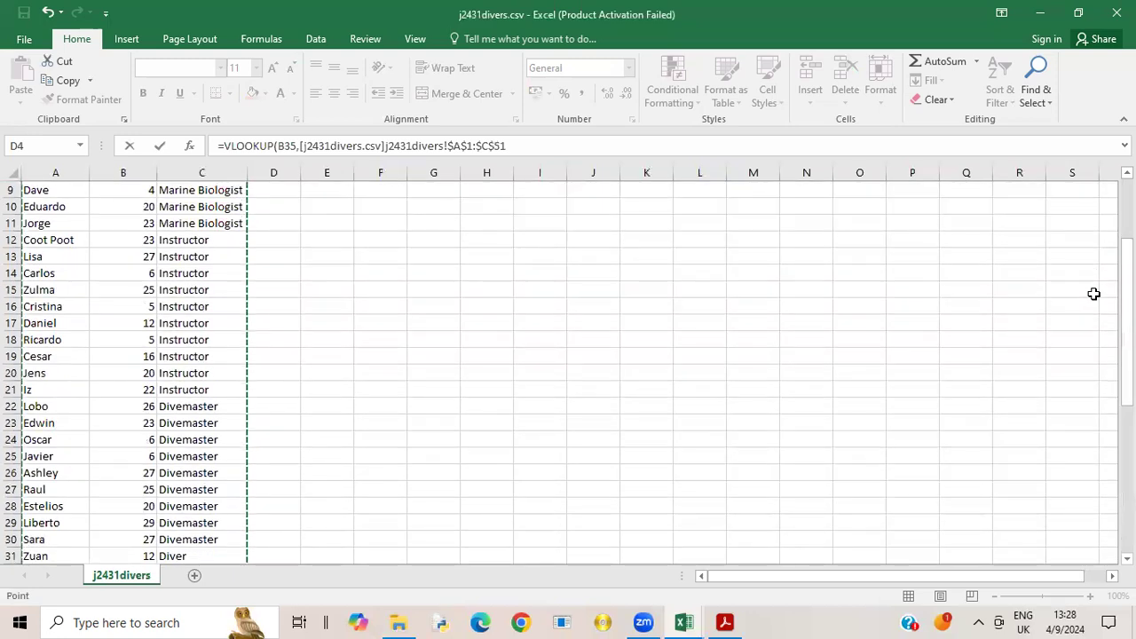
{"action": "scroll", "coordinate": [1061, 197], "scroll_direction": "up", "scroll_amount": 3}
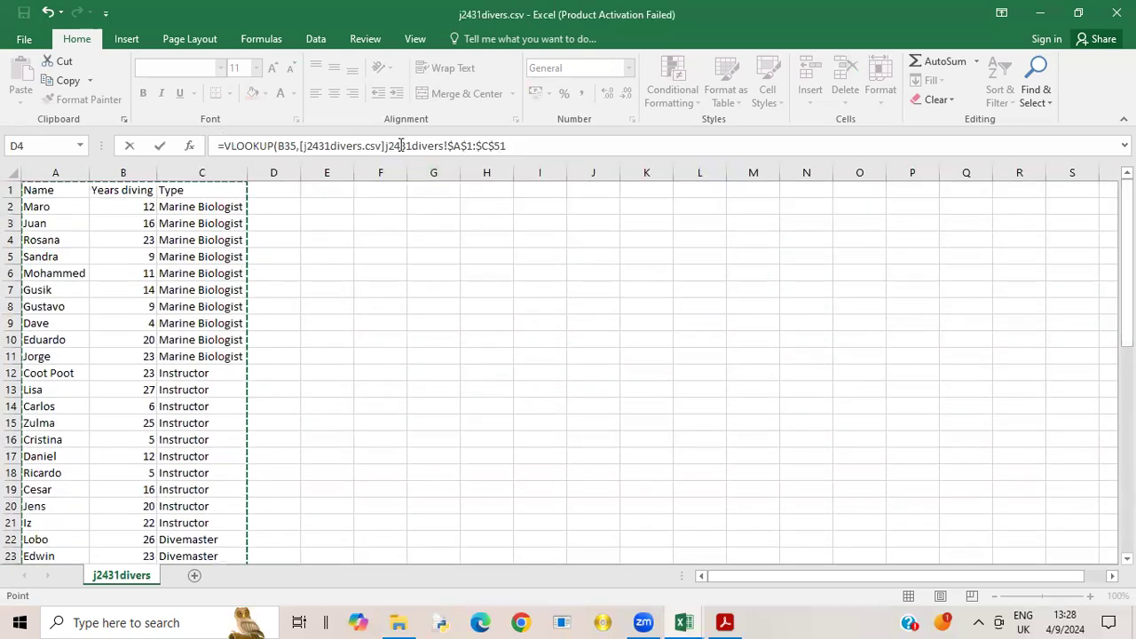
{"action": "left_click", "coordinate": [508, 146]}
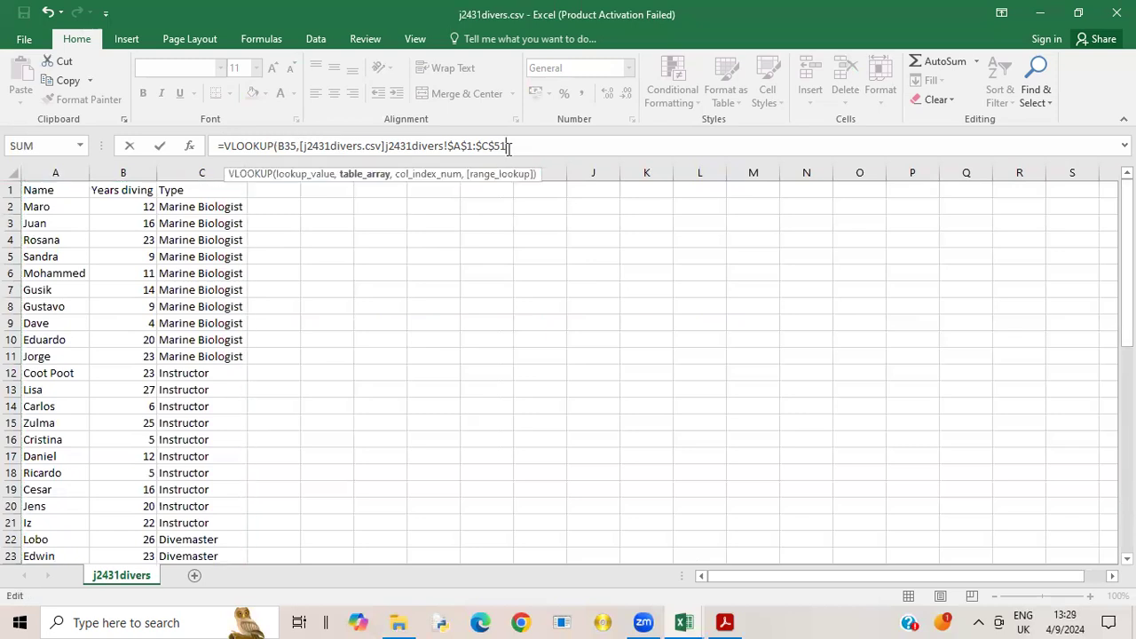
{"action": "type", "text": ","}
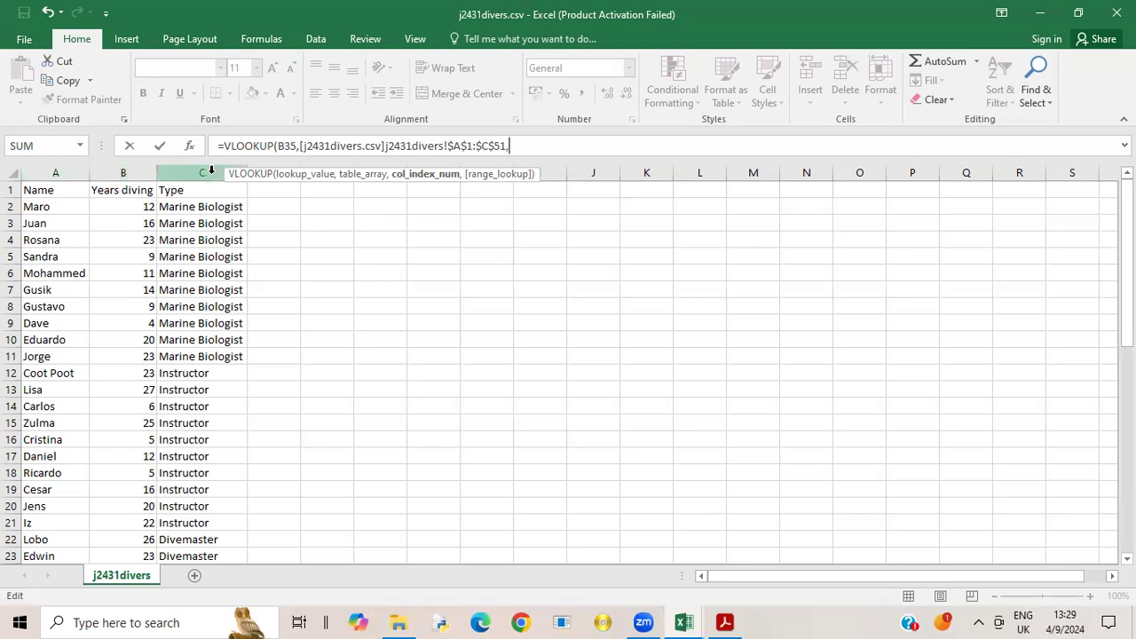
- Complete the VLOOKUP with column index 3 and FALSE for an exact match, and enter the formula
{"action": "type", "text": "3"}
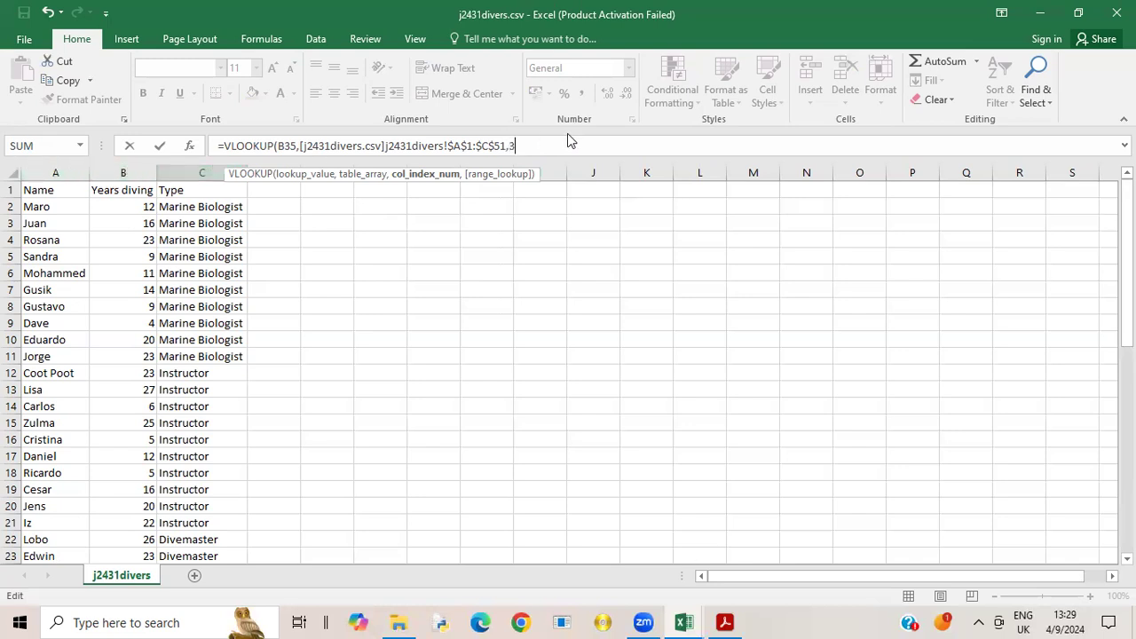
{"action": "type", "text": ","}
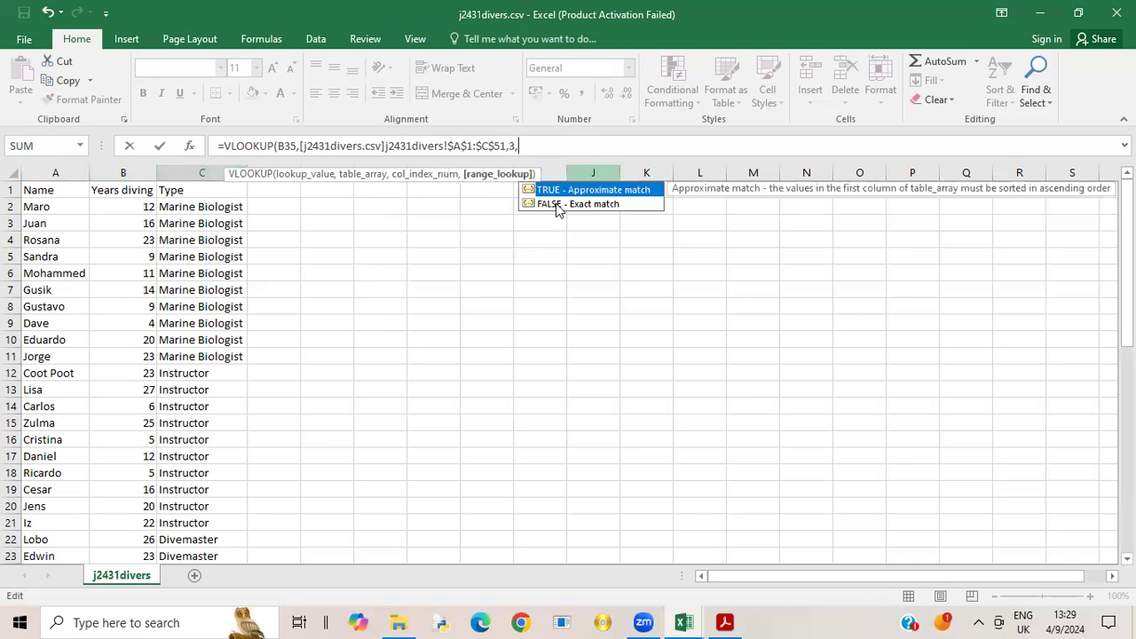
{"action": "double_click", "coordinate": [544, 205]}
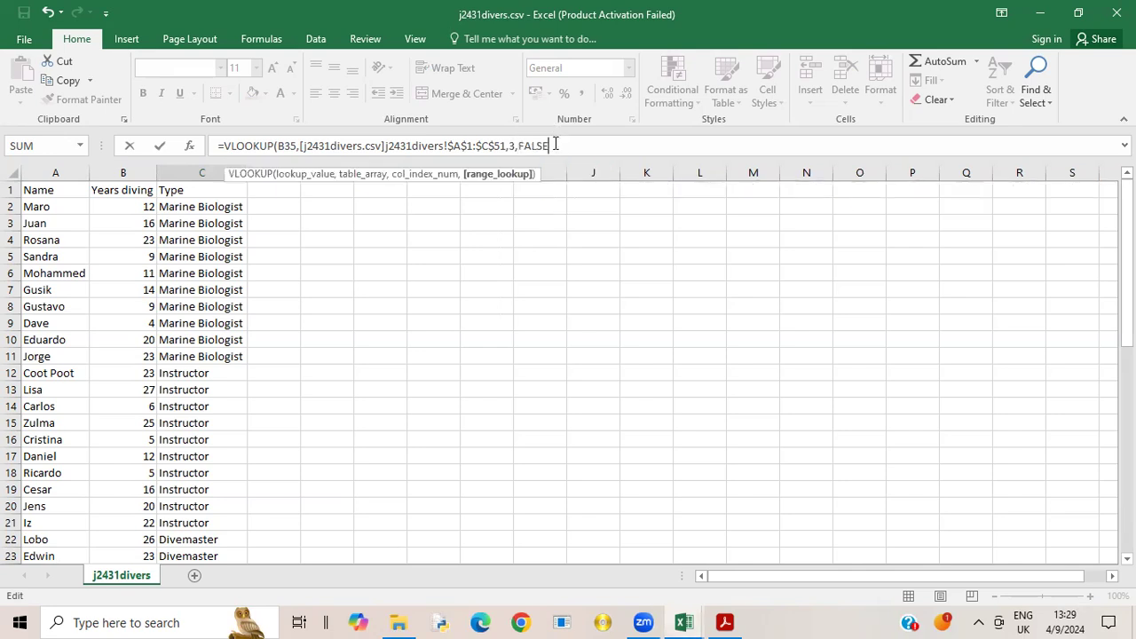
{"action": "type", "text": ")"}
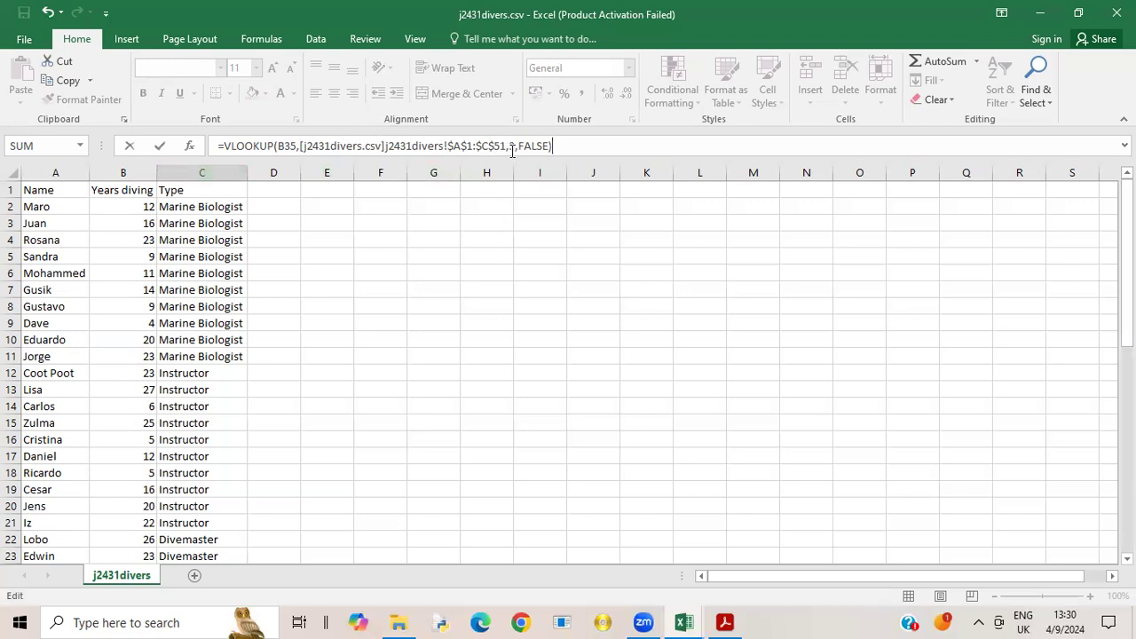
{"action": "left_click", "coordinate": [212, 172]}
{"action": "key", "text": "Return"}
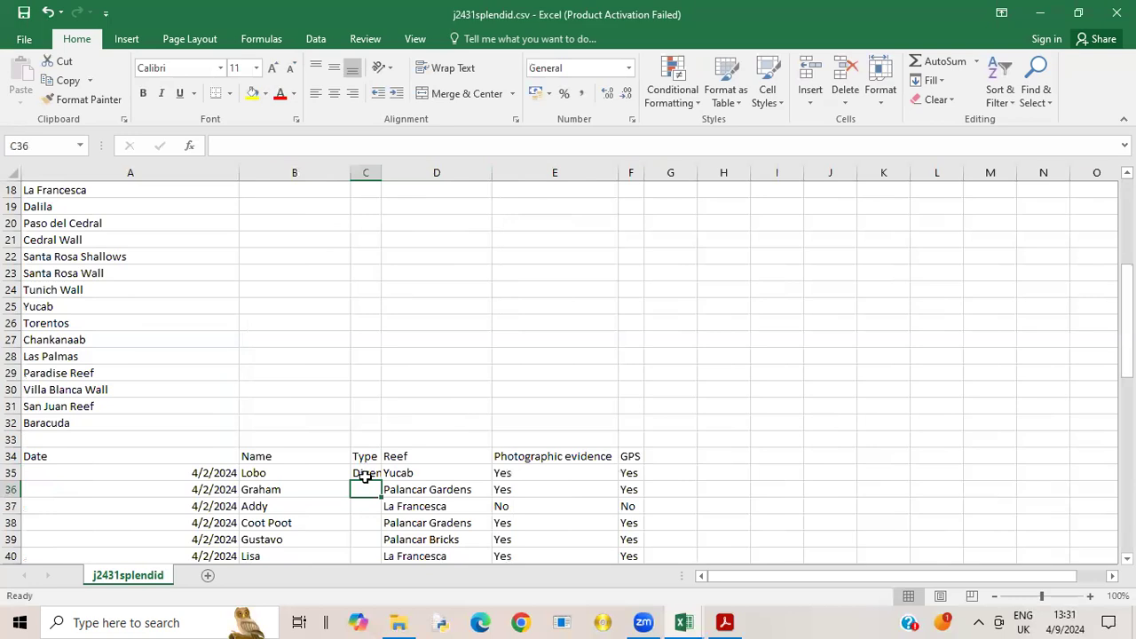
- Autofit column C and replicate the C35 formula down the Type column for all divers in the sightings table
{"action": "double_click", "coordinate": [382, 173]}
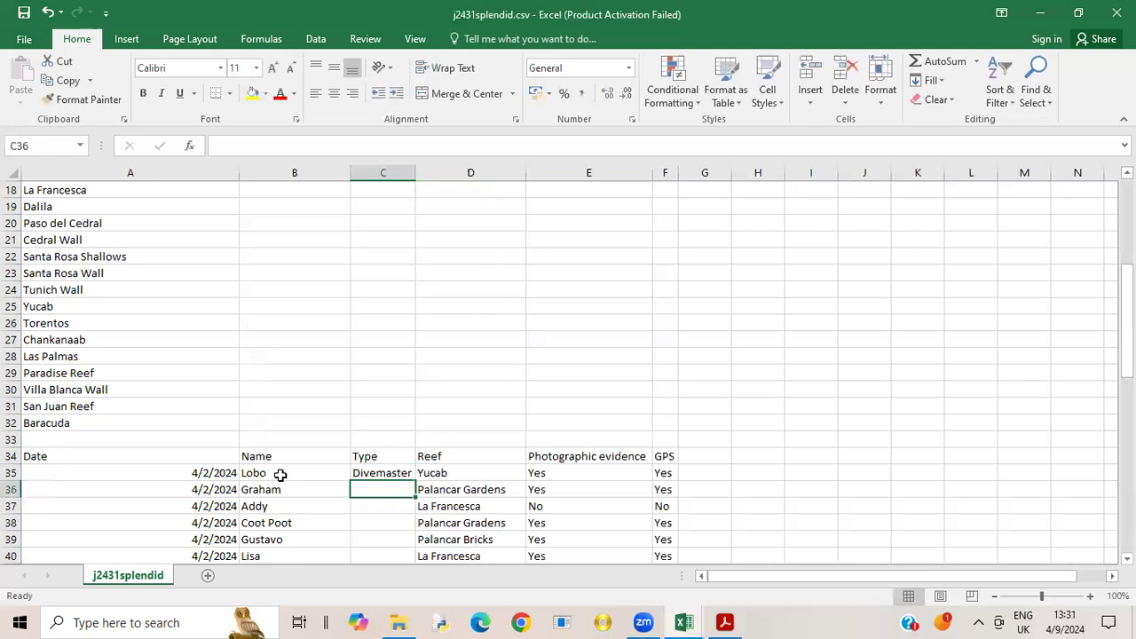
{"action": "left_click", "coordinate": [396, 474]}
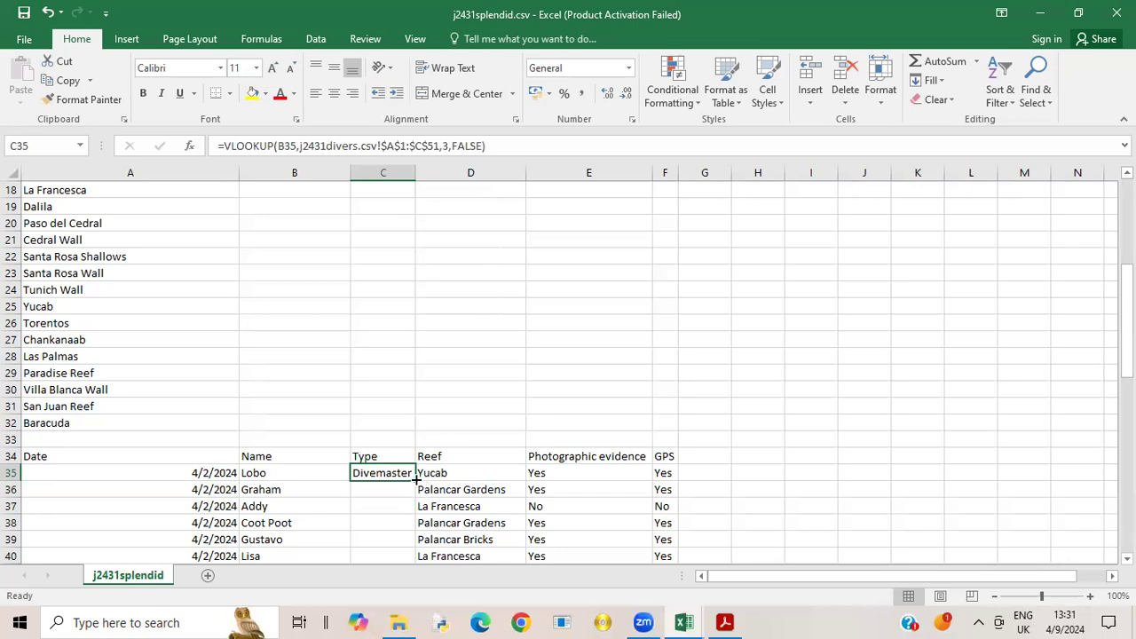
{"action": "double_click", "coordinate": [415, 479]}
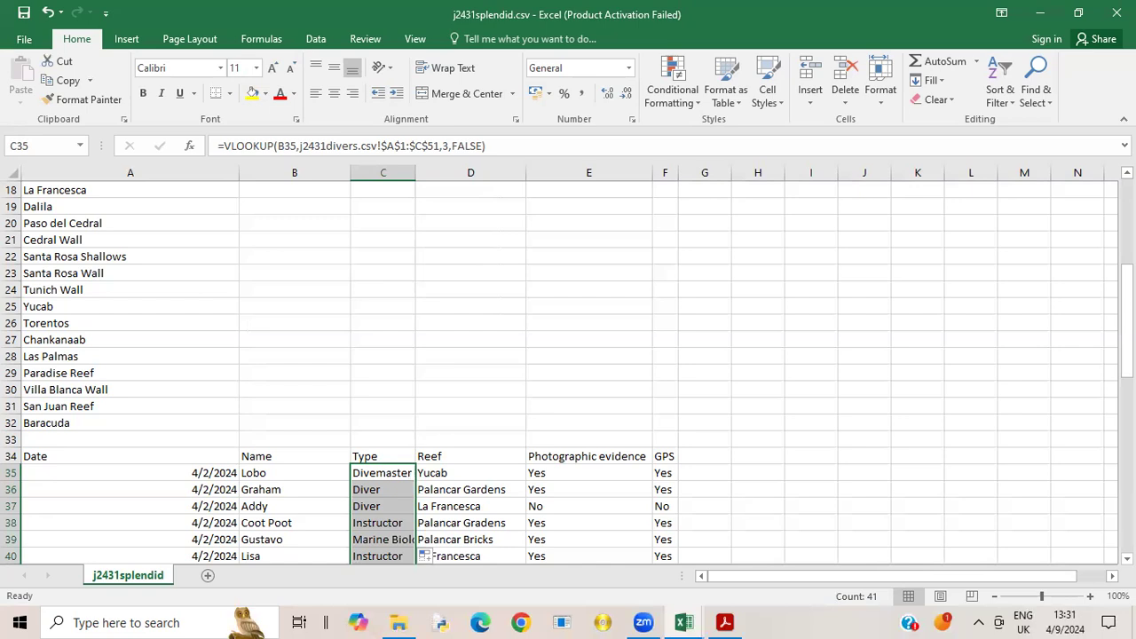
- Autofit column C again to fit the filled types and check the replicated formulas in C41 and C39
{"action": "left_click_drag", "start_coordinate": [1125, 302], "coordinate": [1125, 378]}
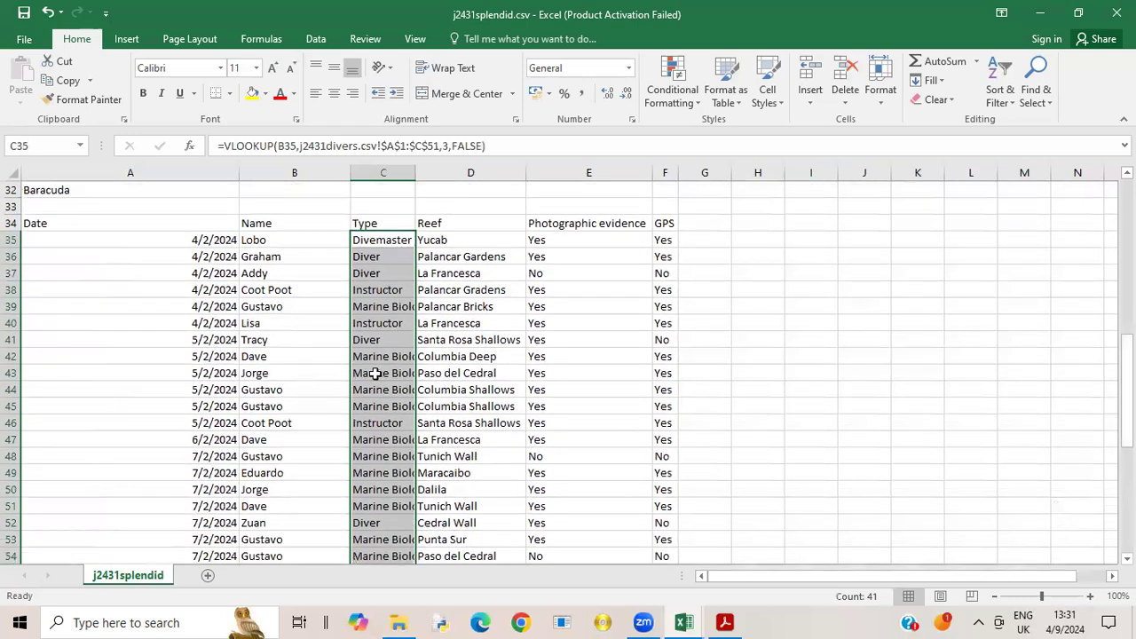
{"action": "double_click", "coordinate": [414, 170]}
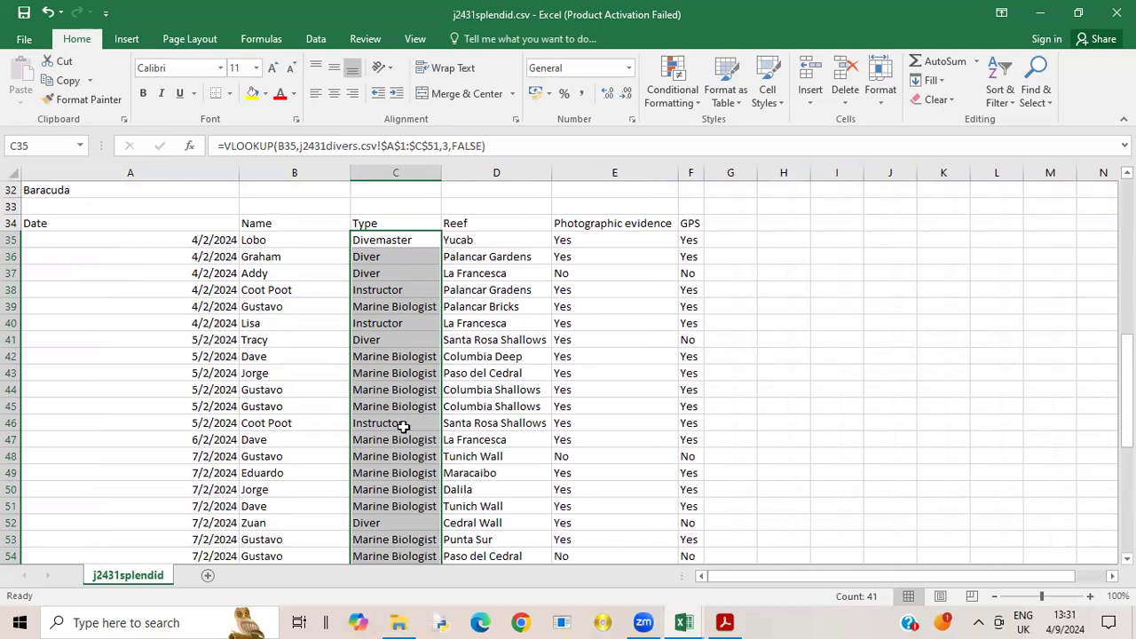
{"action": "left_click", "coordinate": [383, 341]}
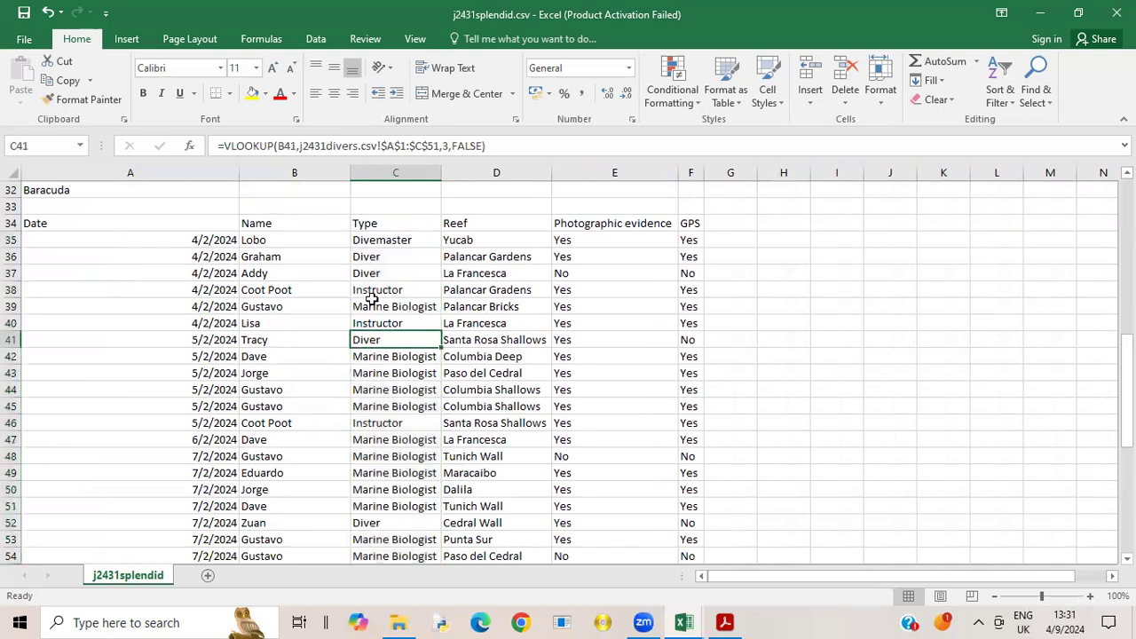
{"action": "left_click", "coordinate": [376, 307]}
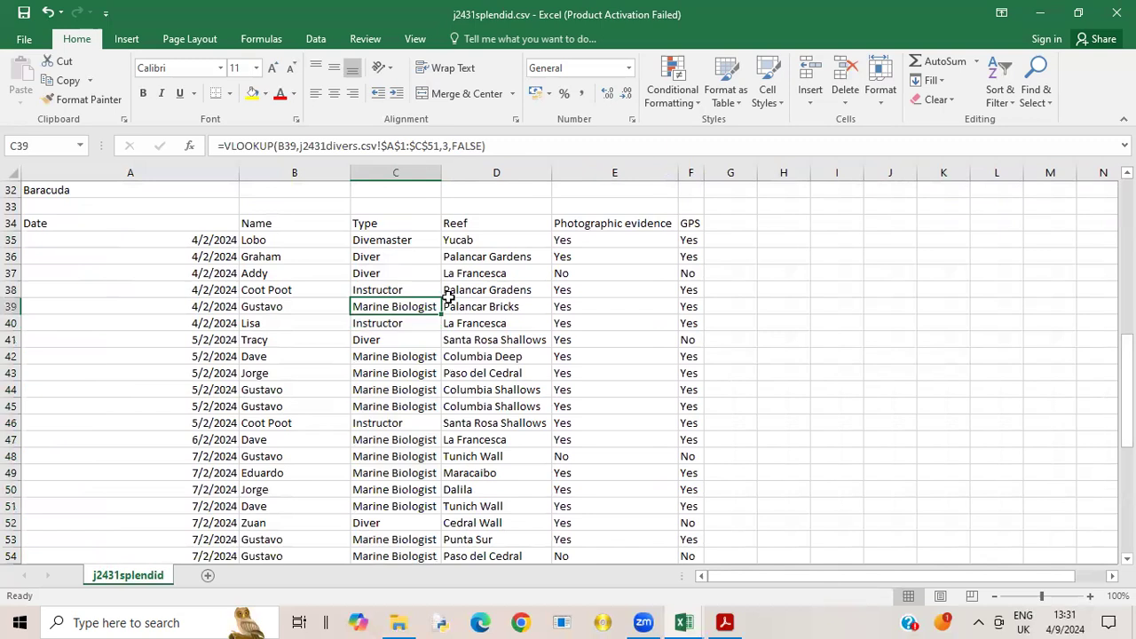